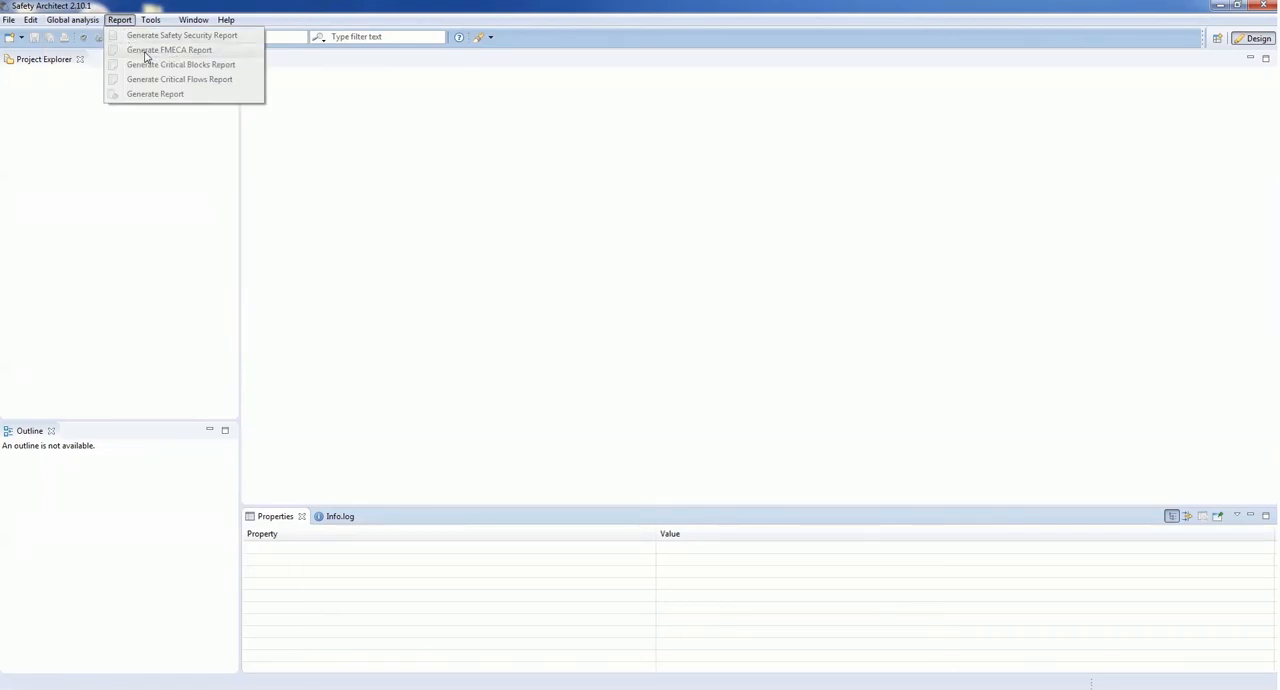
Step: Open the Import wizard in Safety Architect and examine the available model sources, including MagicDraw and Papyrus
{"action": "mouse_move", "coordinate": [10, 22]}
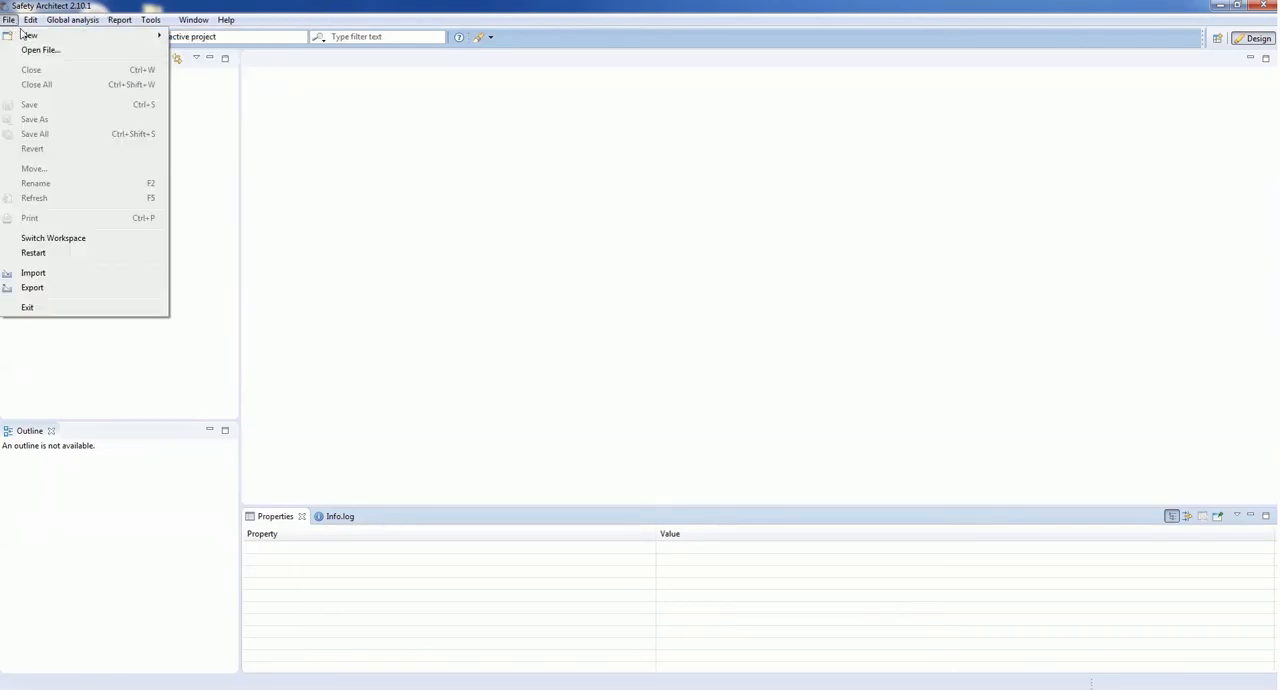
{"action": "left_click", "coordinate": [55, 281]}
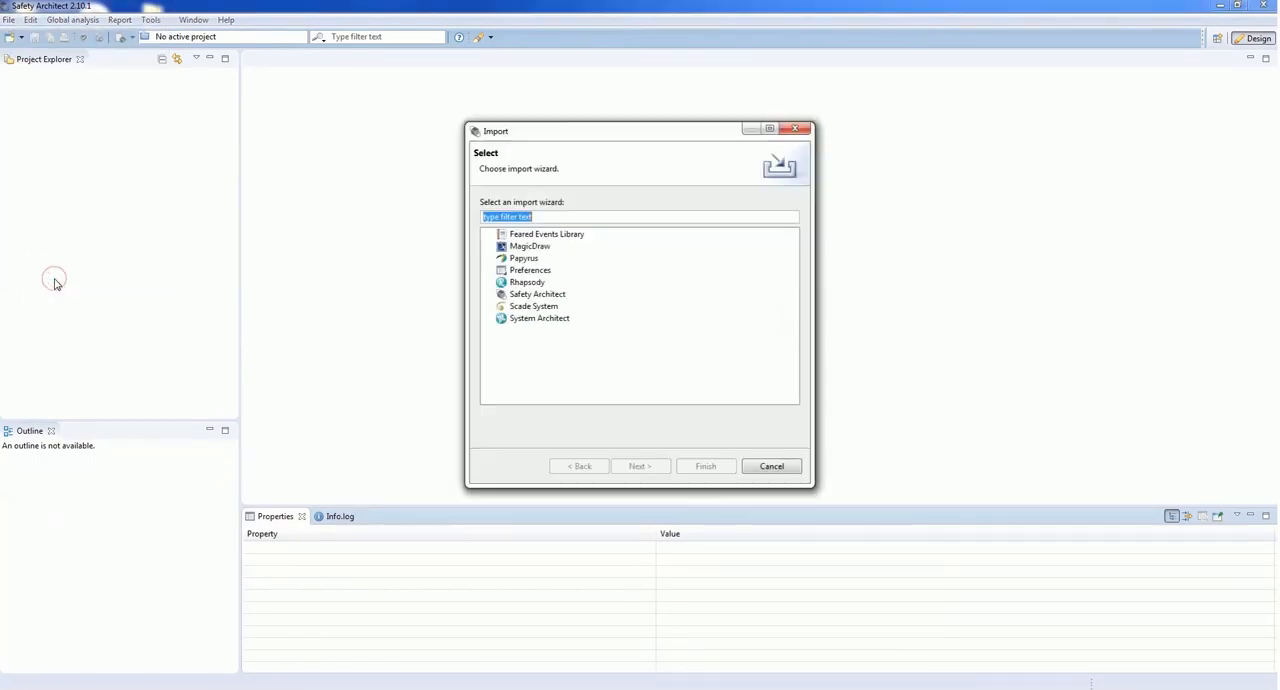
{"action": "left_click", "coordinate": [529, 247]}
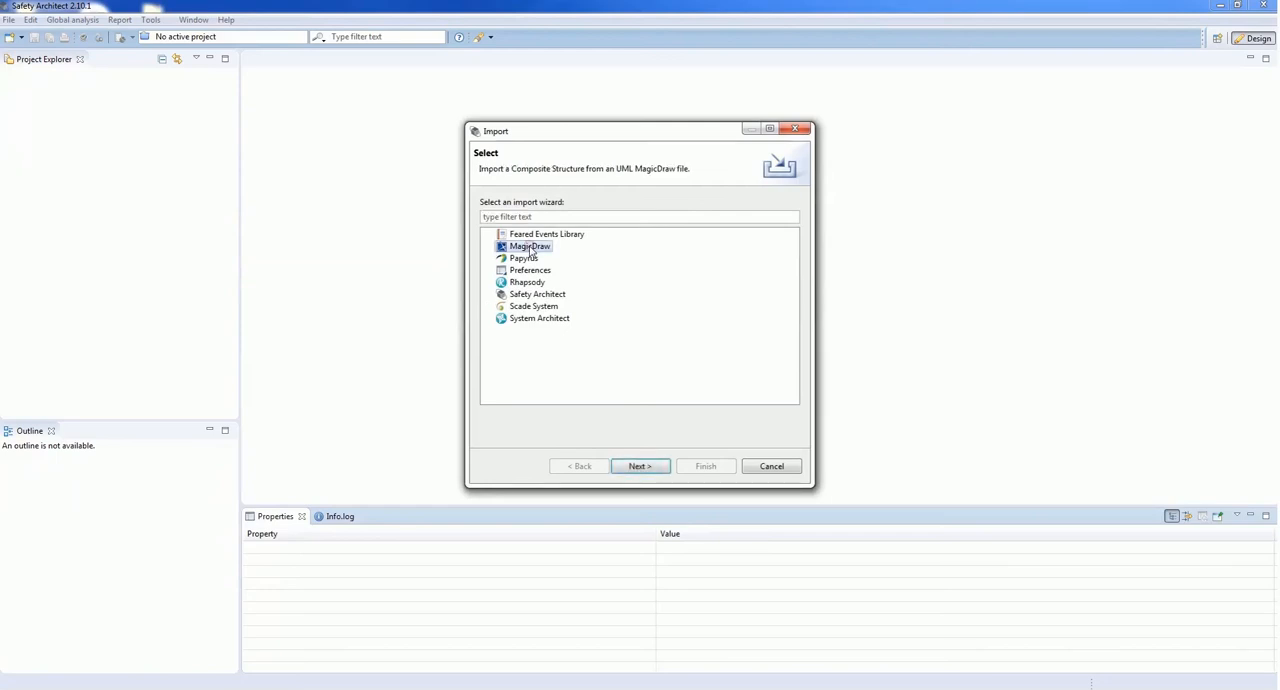
{"action": "left_click", "coordinate": [527, 259]}
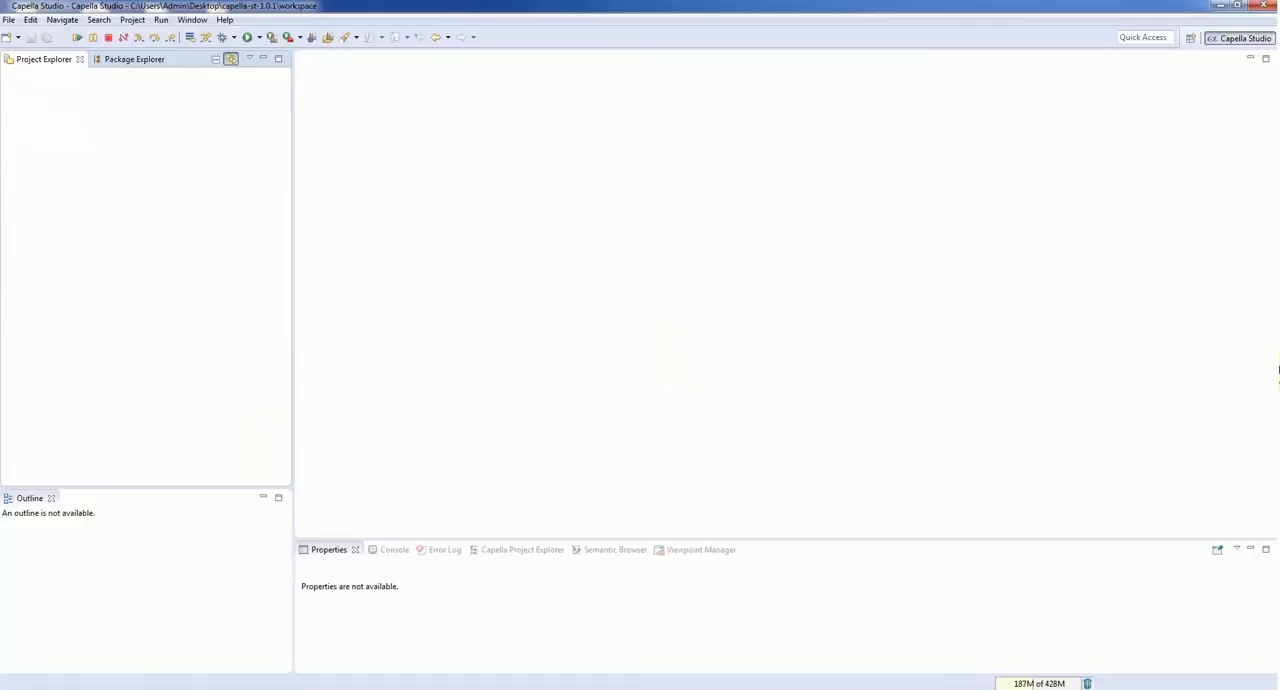
Step: Switch to Capella Studio and import the existing project from the archive IFE.zip into the workspace
{"action": "left_click", "coordinate": [8, 19]}
{"action": "left_click", "coordinate": [28, 286]}
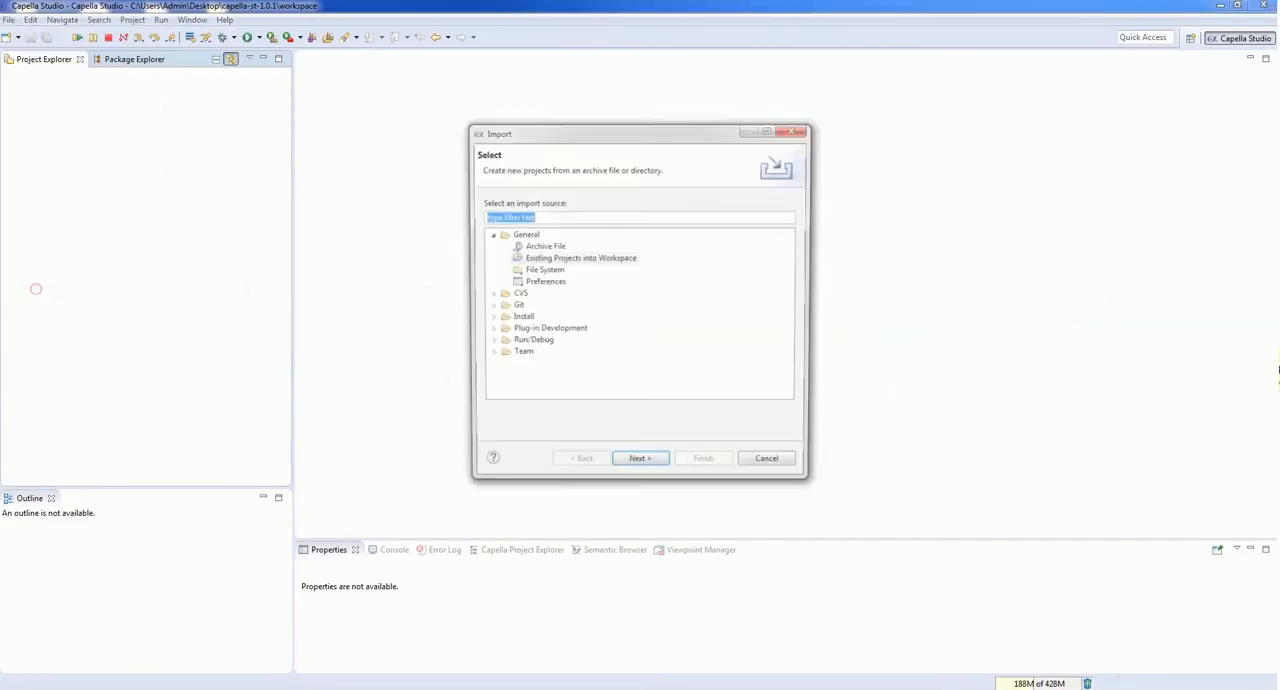
{"action": "left_click", "coordinate": [548, 258]}
{"action": "left_click", "coordinate": [639, 465]}
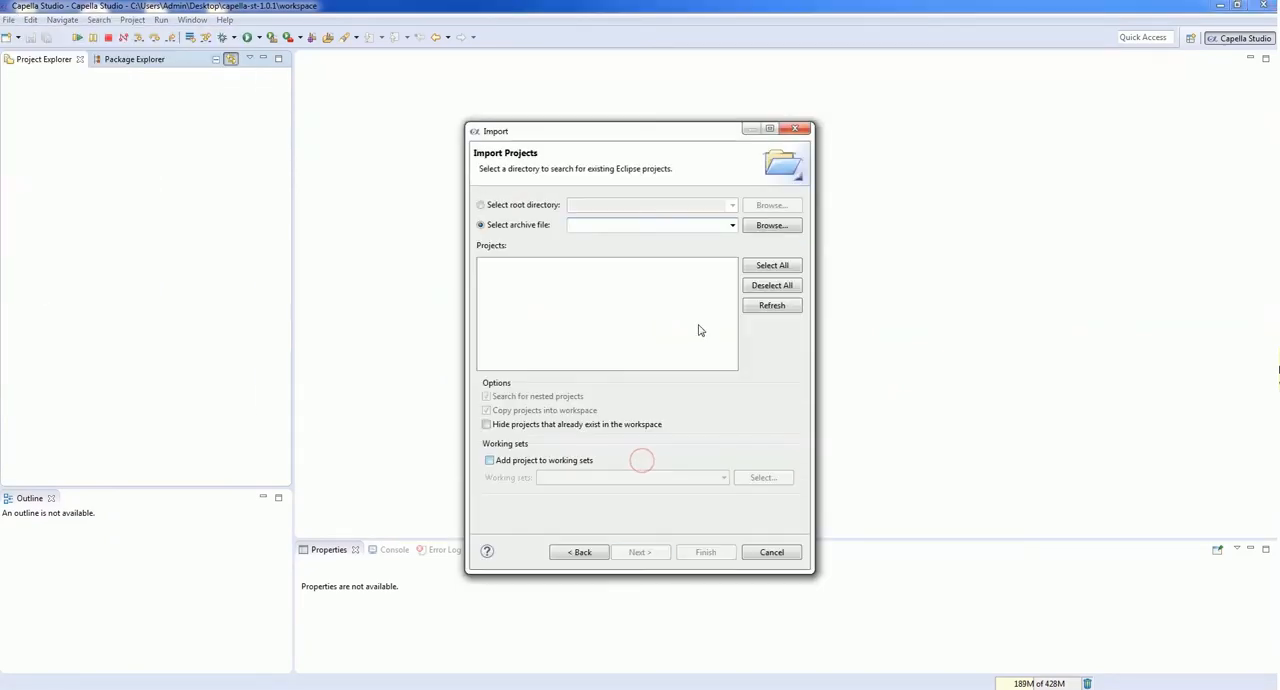
{"action": "left_click", "coordinate": [772, 226]}
{"action": "left_click", "coordinate": [740, 248]}
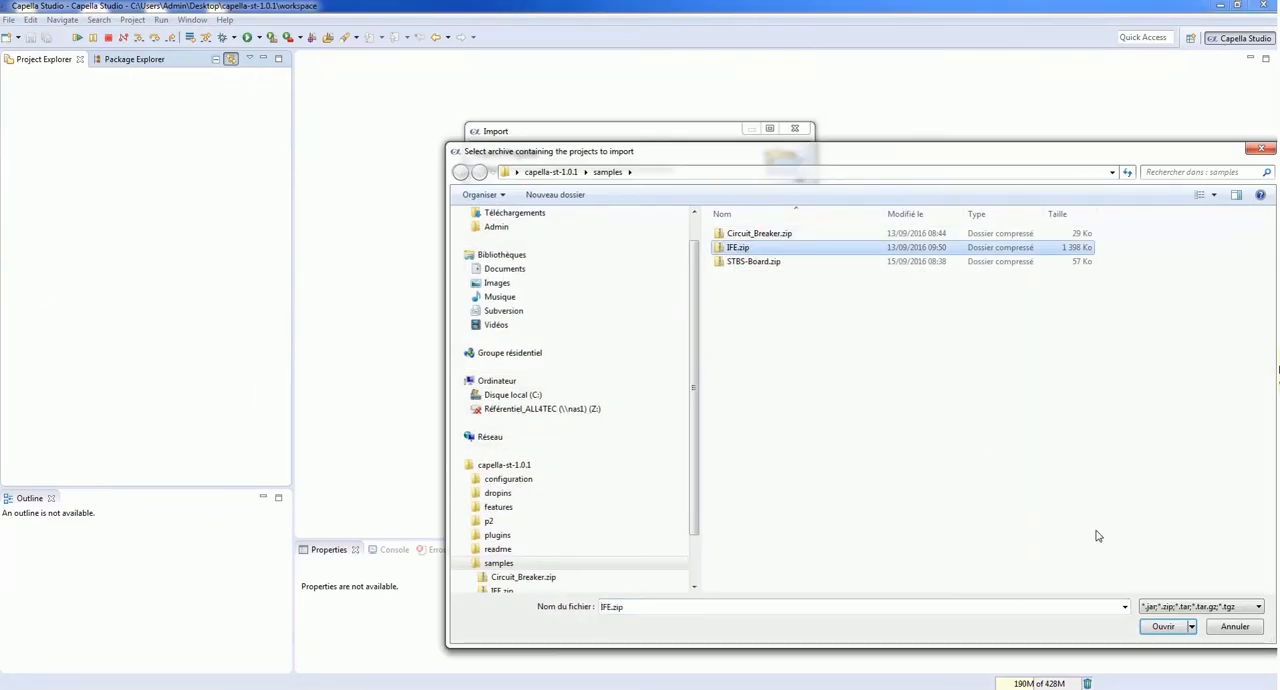
{"action": "left_click", "coordinate": [1175, 635]}
{"action": "left_click", "coordinate": [706, 552]}
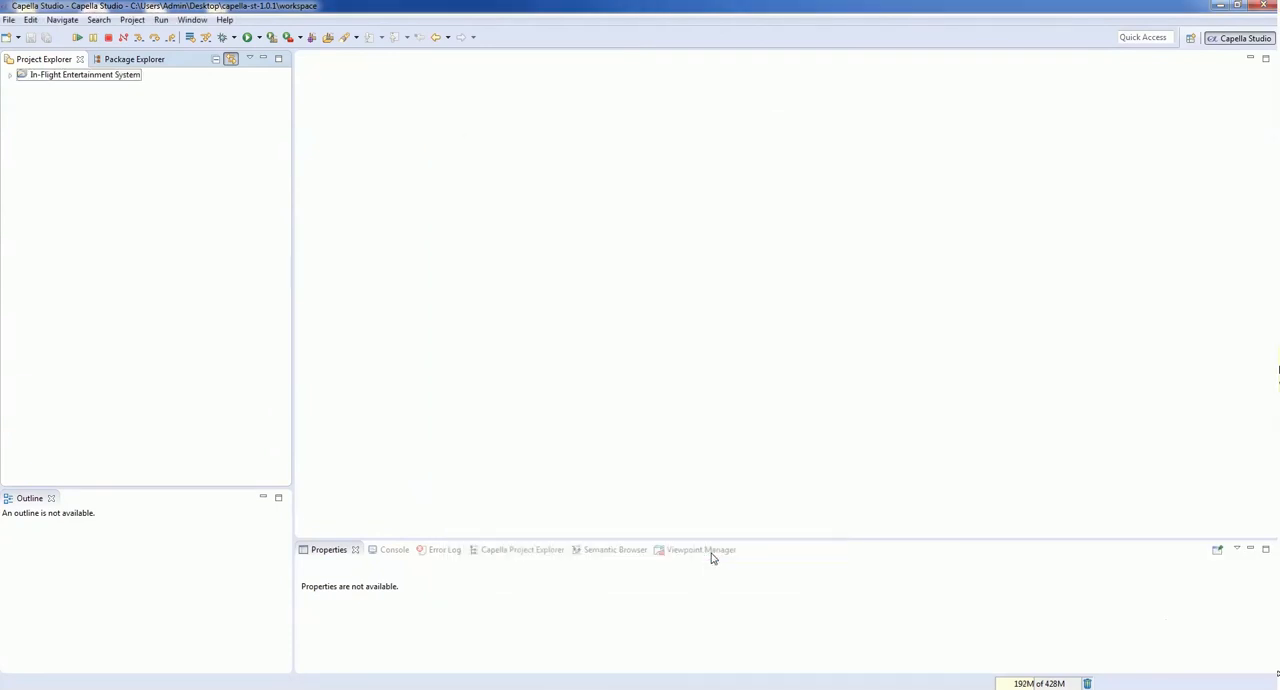
Step: Open In-Flight Entertainment System.aird and, from its Physical Architecture, the diagram [PAB] [CTX] Watch Imposed Video on Cabin Screen FC
{"action": "left_click", "coordinate": [10, 75]}
{"action": "double_click", "coordinate": [105, 87]}
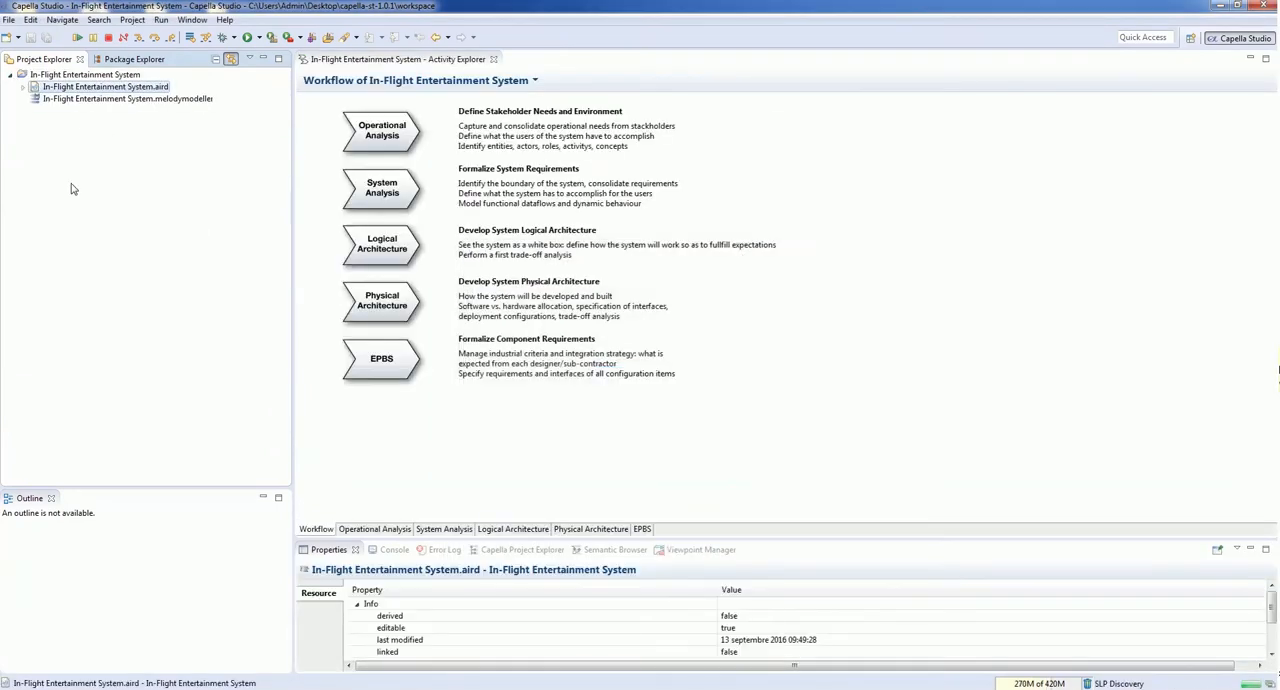
{"action": "left_click", "coordinate": [393, 305]}
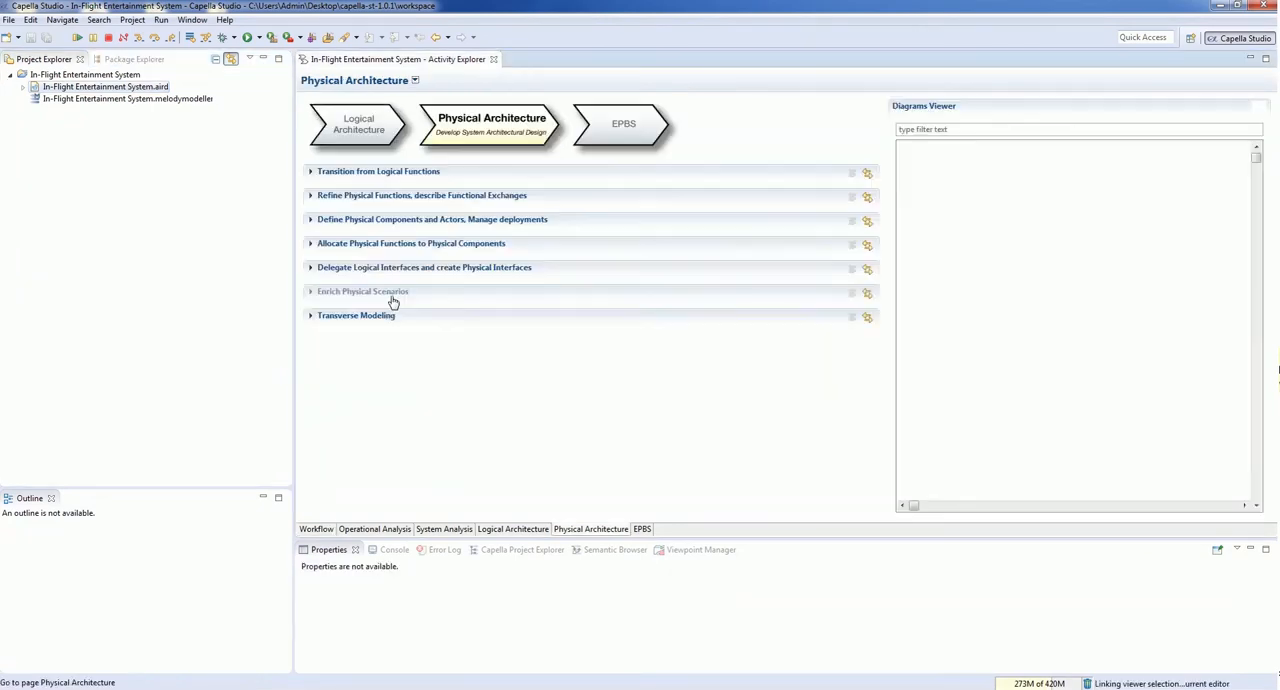
{"action": "left_click", "coordinate": [918, 207]}
{"action": "double_click", "coordinate": [978, 327]}
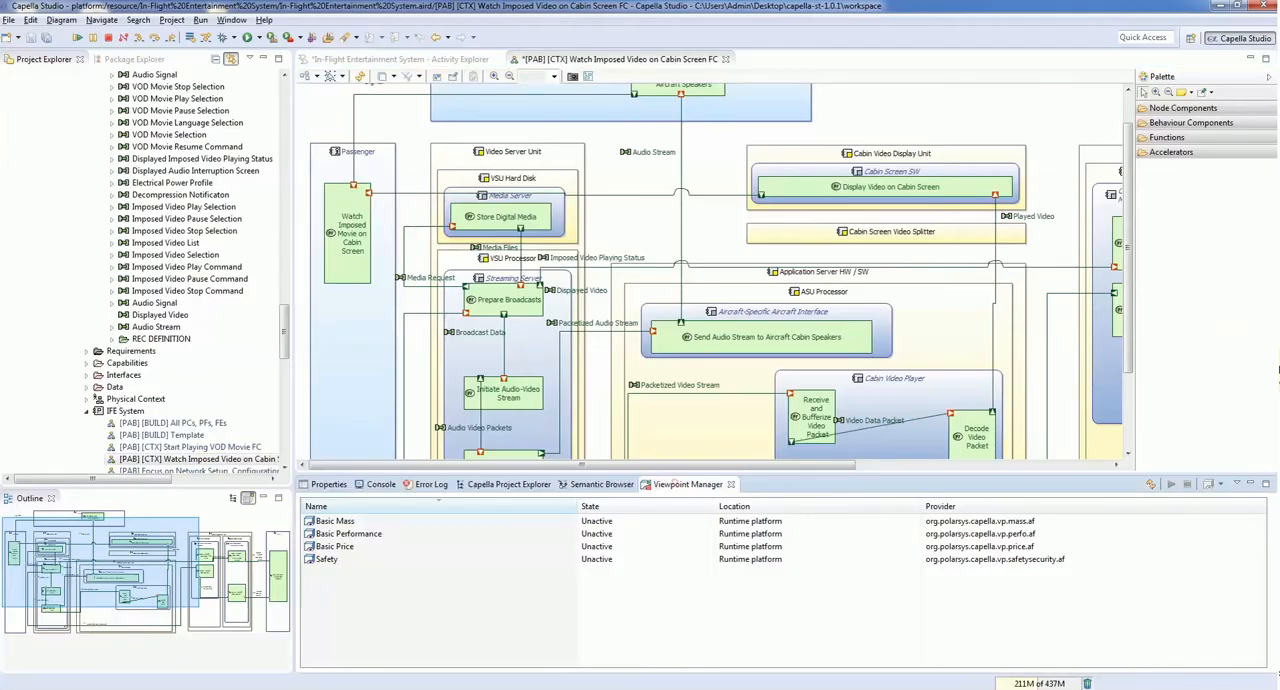
Step: Start the Safety viewpoint and enable the Safety layer for the open diagram
{"action": "left_click", "coordinate": [397, 559]}
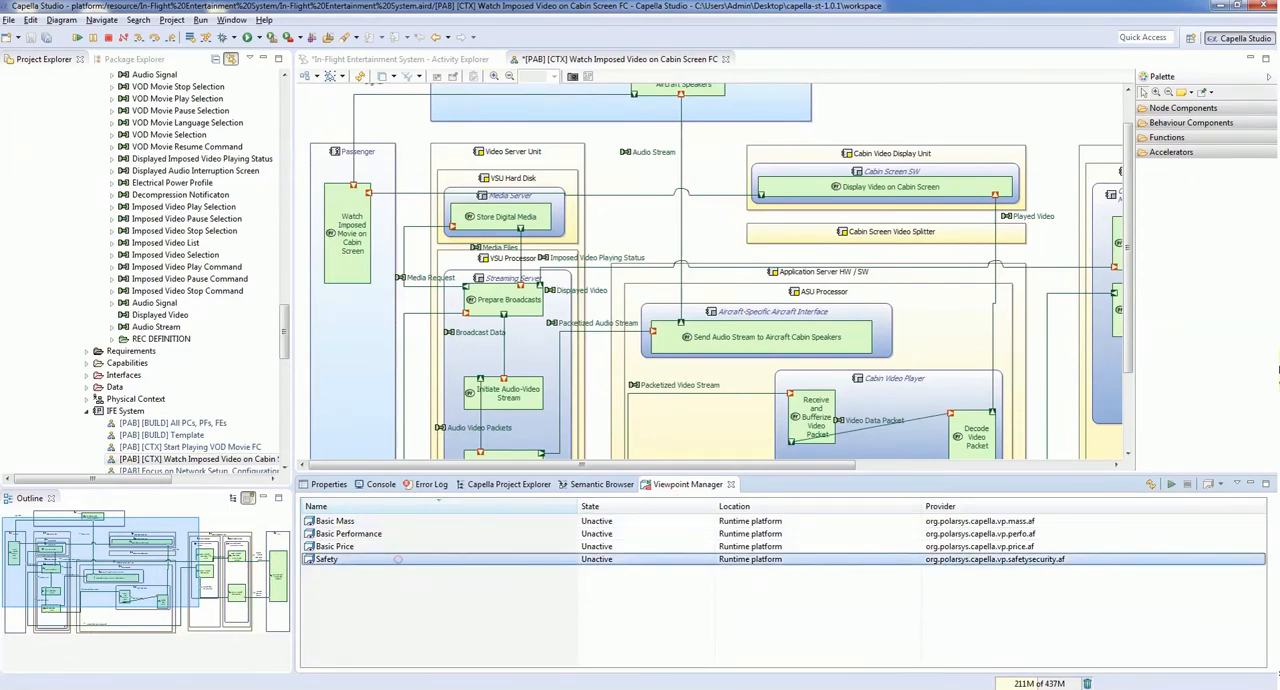
{"action": "right_click", "coordinate": [345, 559]}
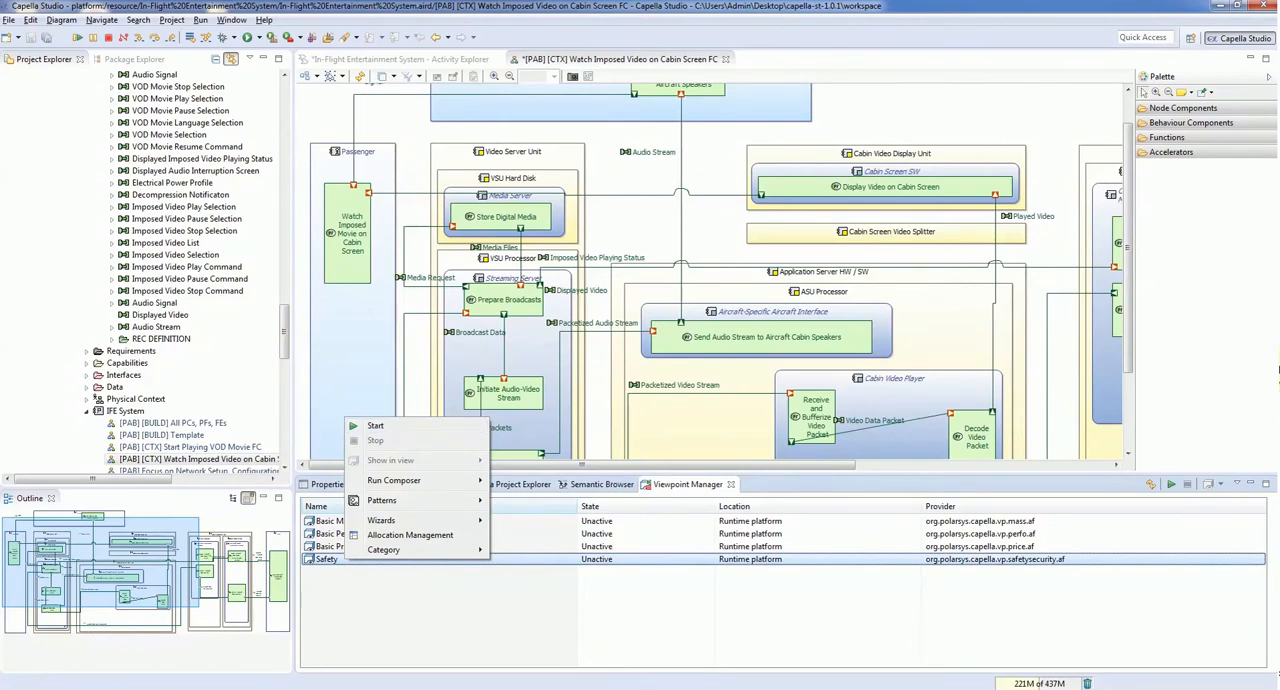
{"action": "left_click", "coordinate": [375, 425]}
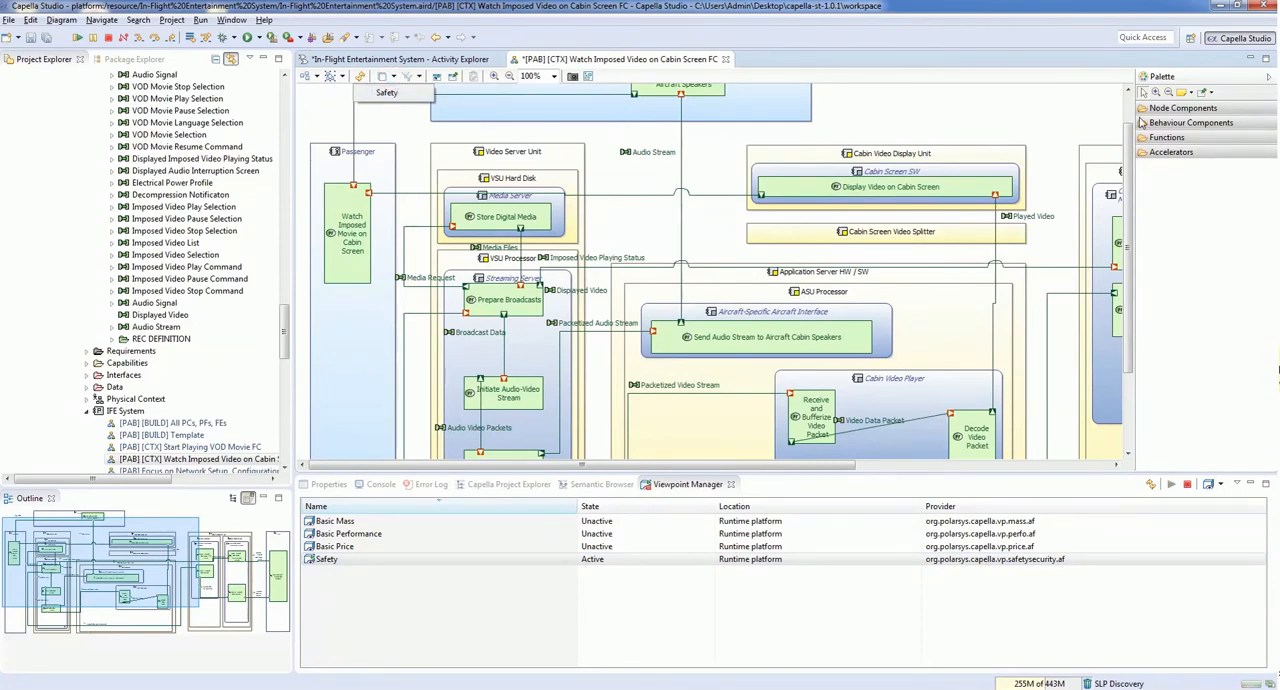
{"action": "left_click", "coordinate": [390, 94]}
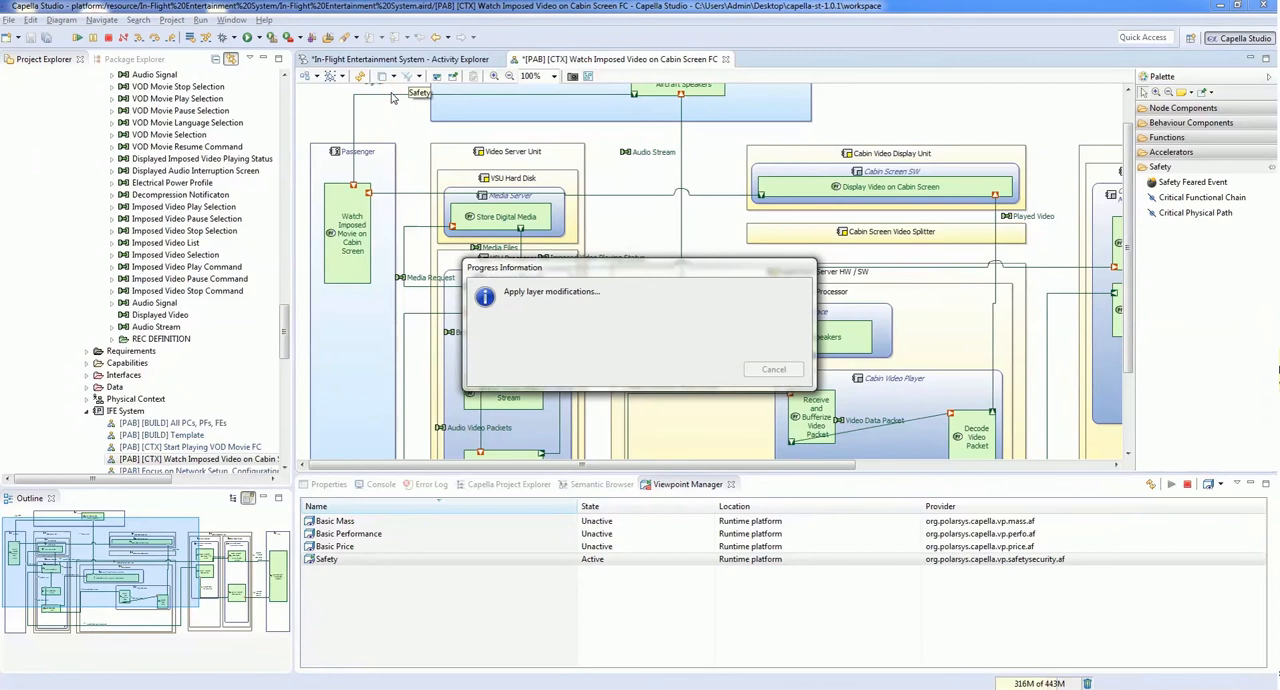
Step: Place a Safety Feared Event on the output port of the function Send Audio Stream to Aircraft Cabin Speakers
{"action": "left_click", "coordinate": [1185, 187]}
{"action": "left_click", "coordinate": [1174, 212]}
{"action": "left_click", "coordinate": [1164, 188]}
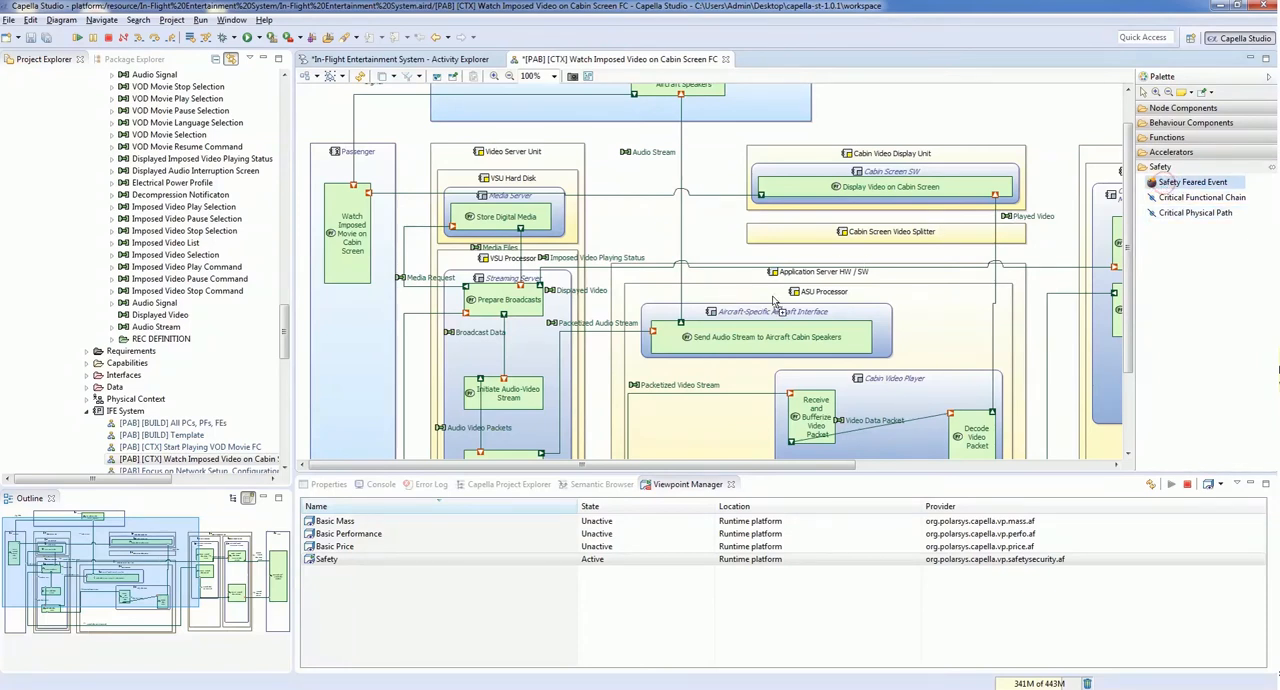
{"action": "left_click", "coordinate": [683, 328]}
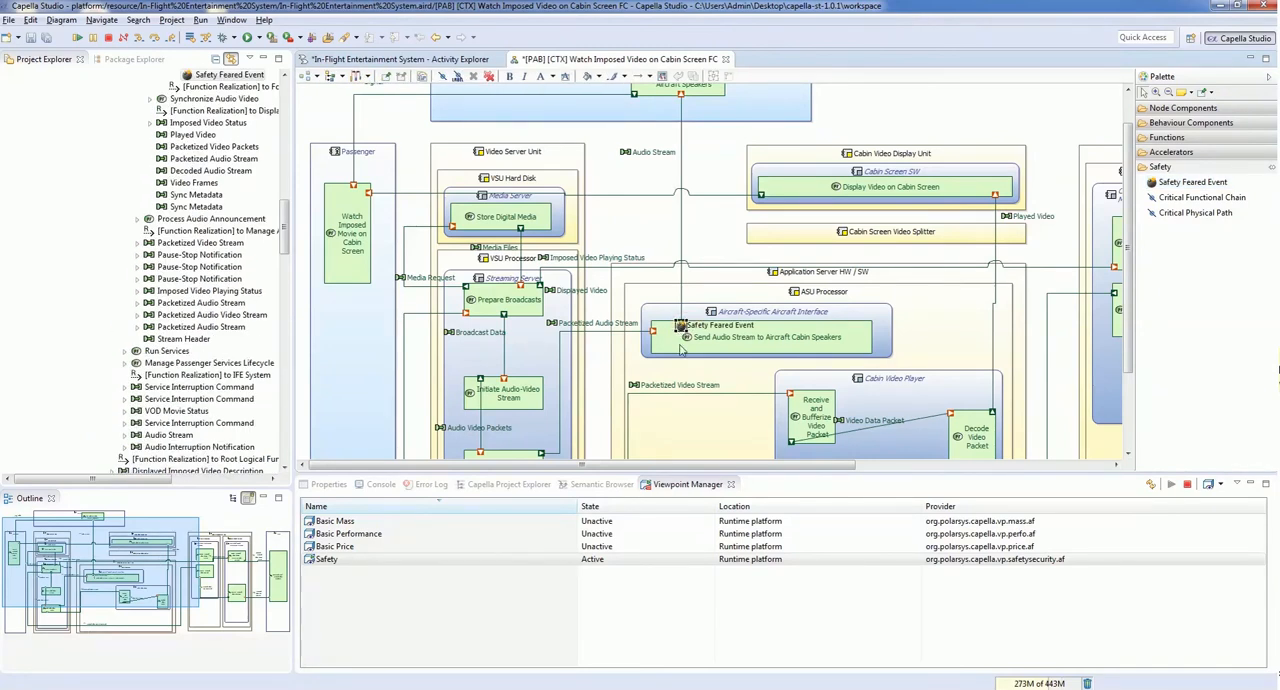
Step: Inspect the feared event's owner in the Semantic Browser, name the event FE and set its failure type to Erroneous
{"action": "left_click", "coordinate": [612, 486]}
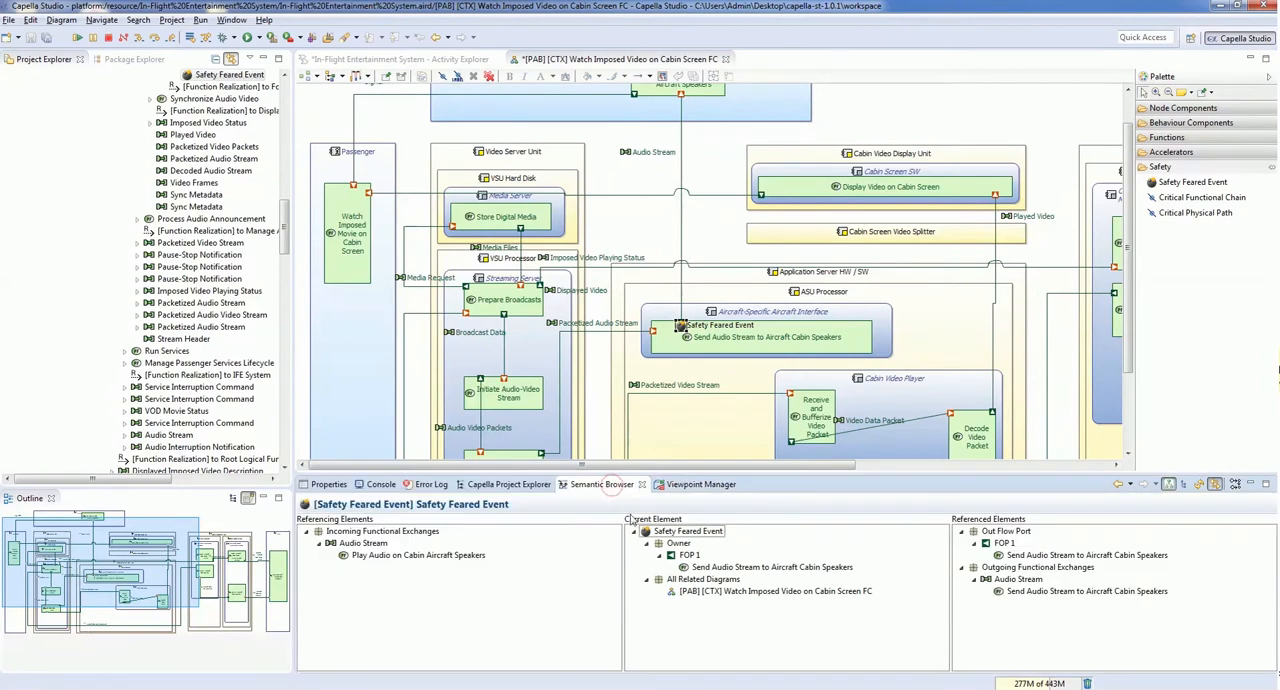
{"action": "left_click", "coordinate": [666, 535]}
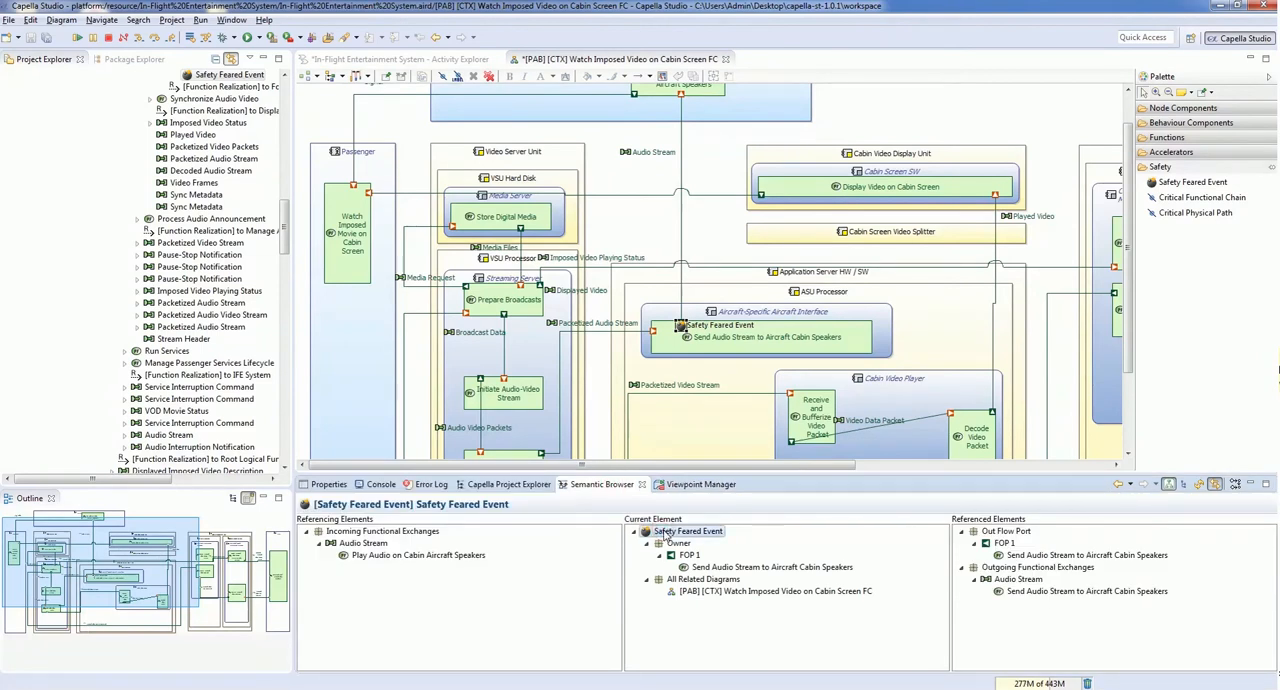
{"action": "left_click", "coordinate": [685, 555]}
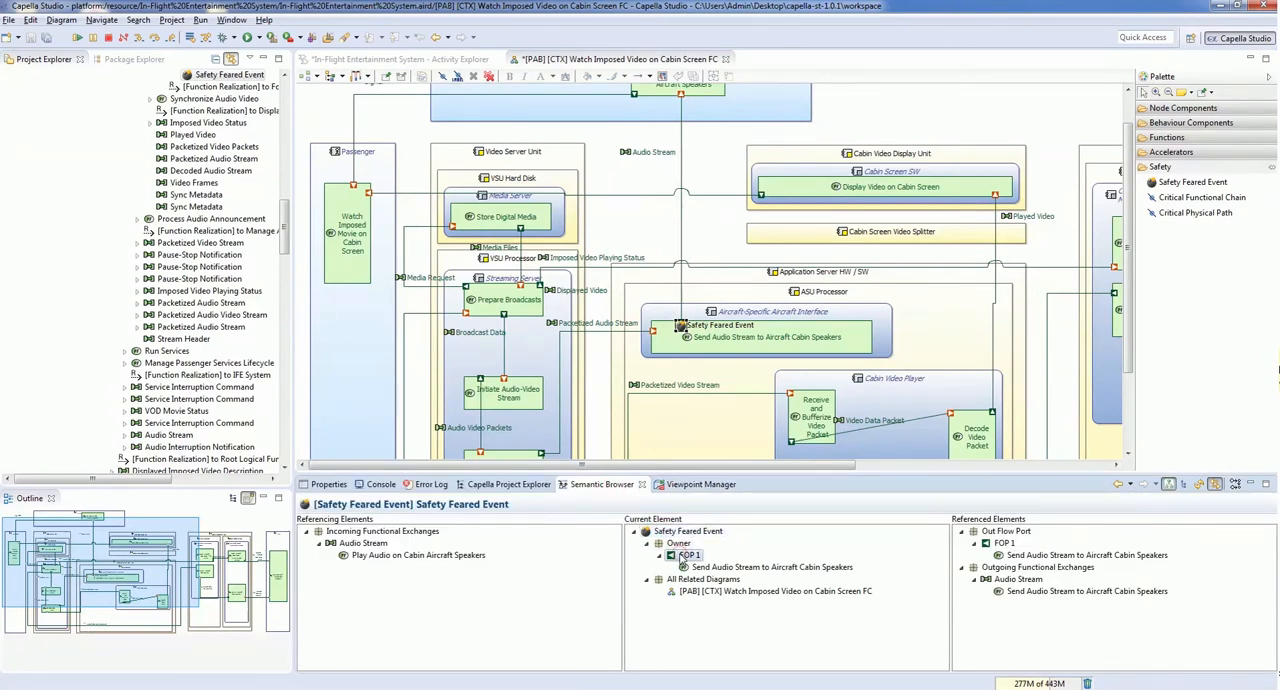
{"action": "left_click", "coordinate": [330, 485]}
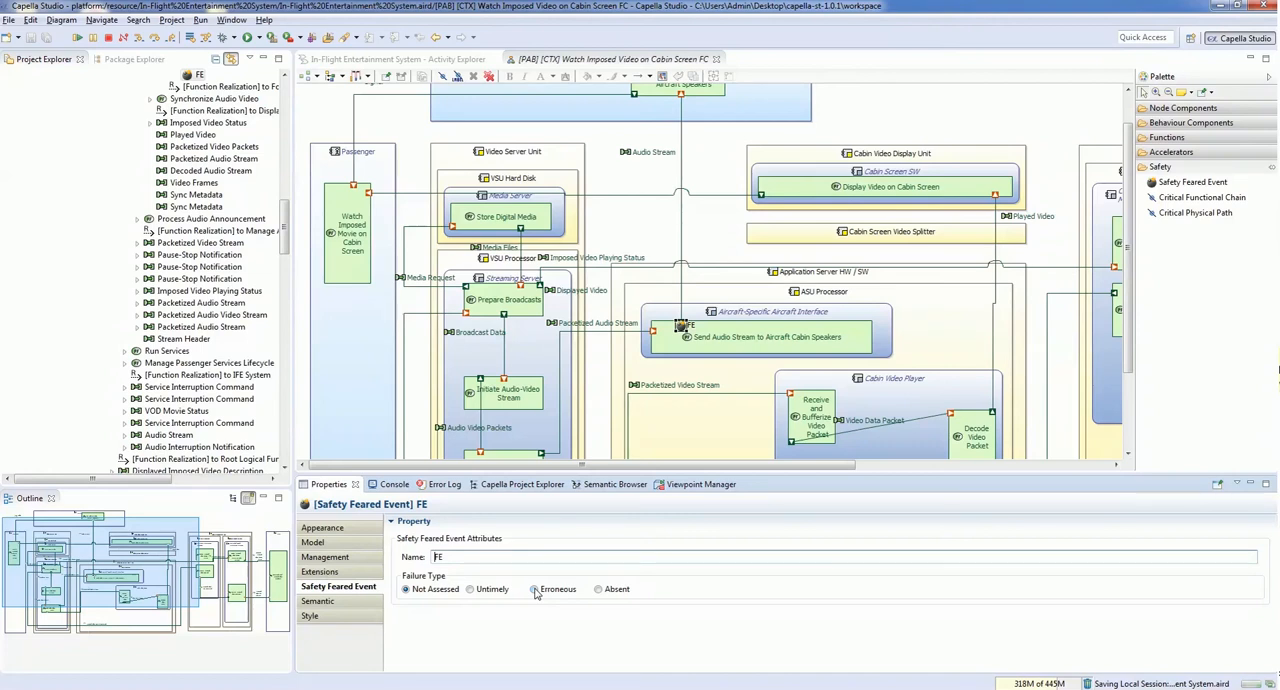
{"action": "left_click", "coordinate": [535, 591]}
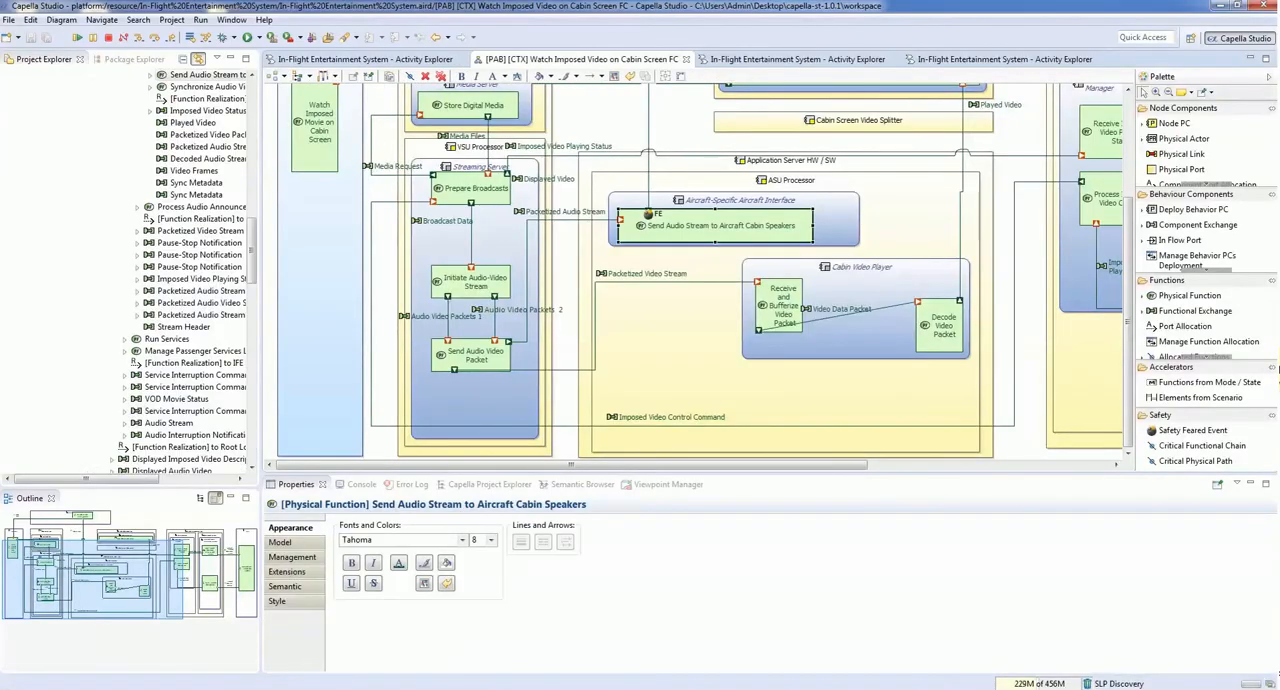
Step: Set up a Safety Architect Project export from Physical Architecture with the project name PAB_Safety_Analysis in the default location
{"action": "left_click", "coordinate": [472, 355]}
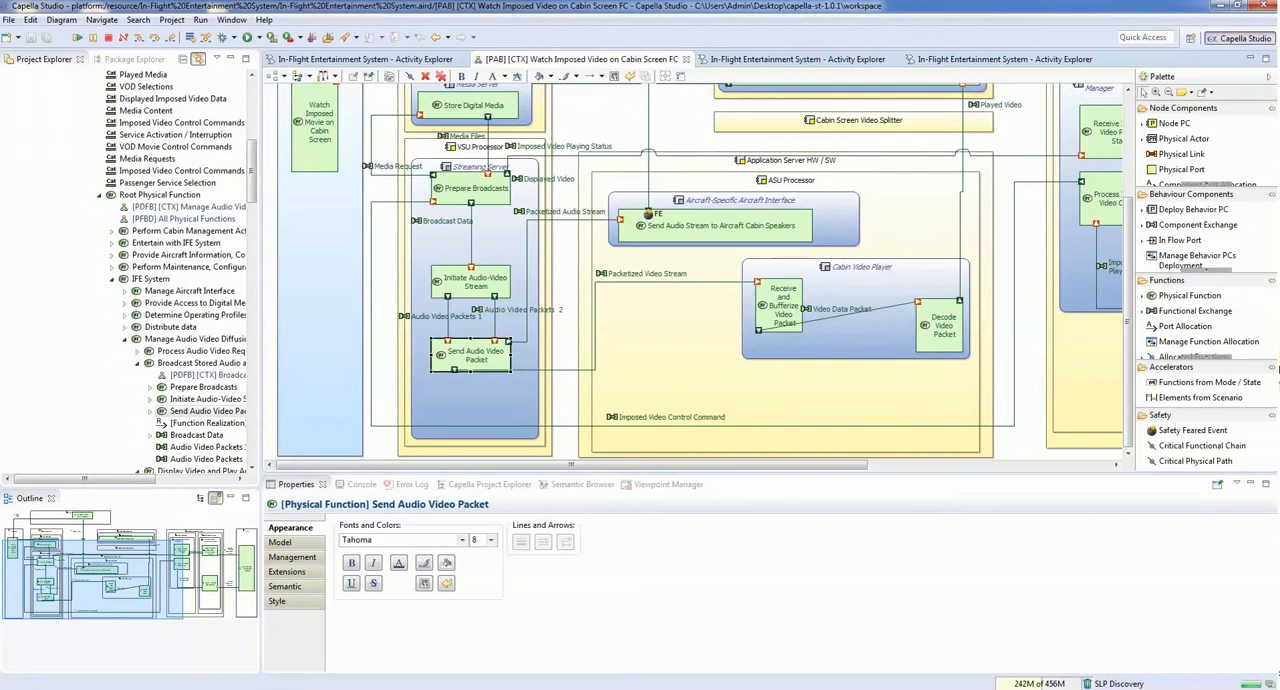
{"action": "left_click", "coordinate": [8, 20]}
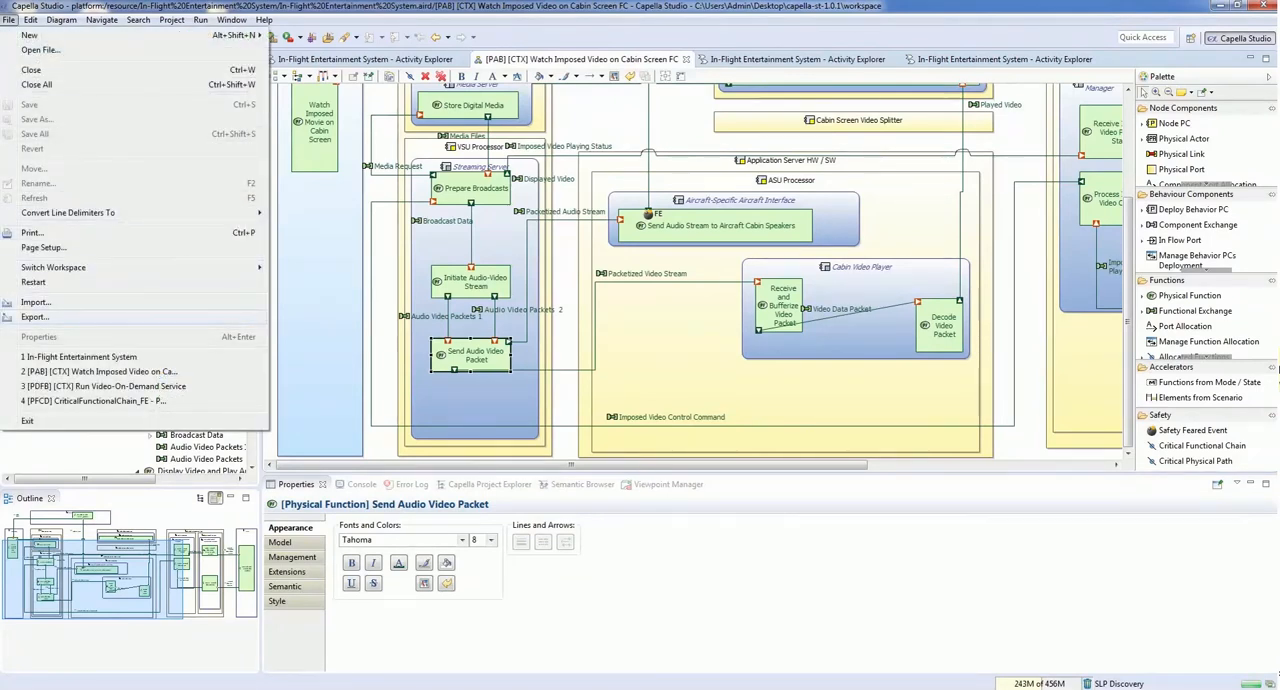
{"action": "left_click", "coordinate": [35, 316]}
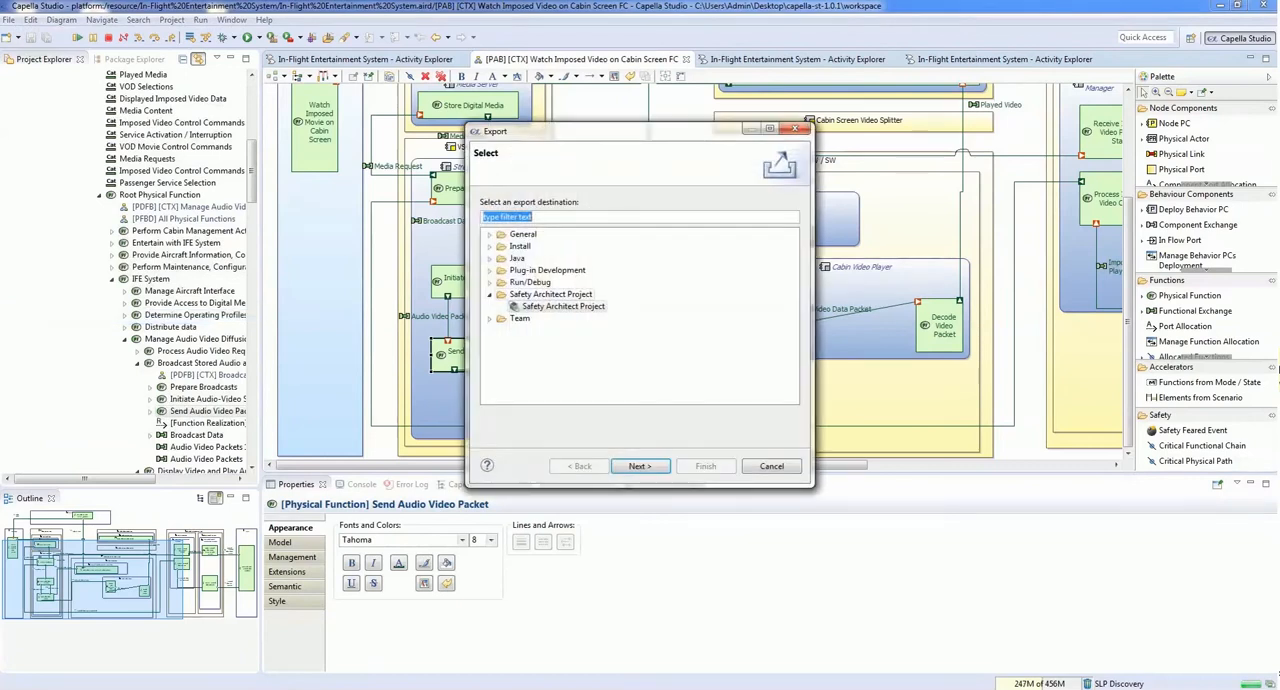
{"action": "left_click", "coordinate": [640, 466]}
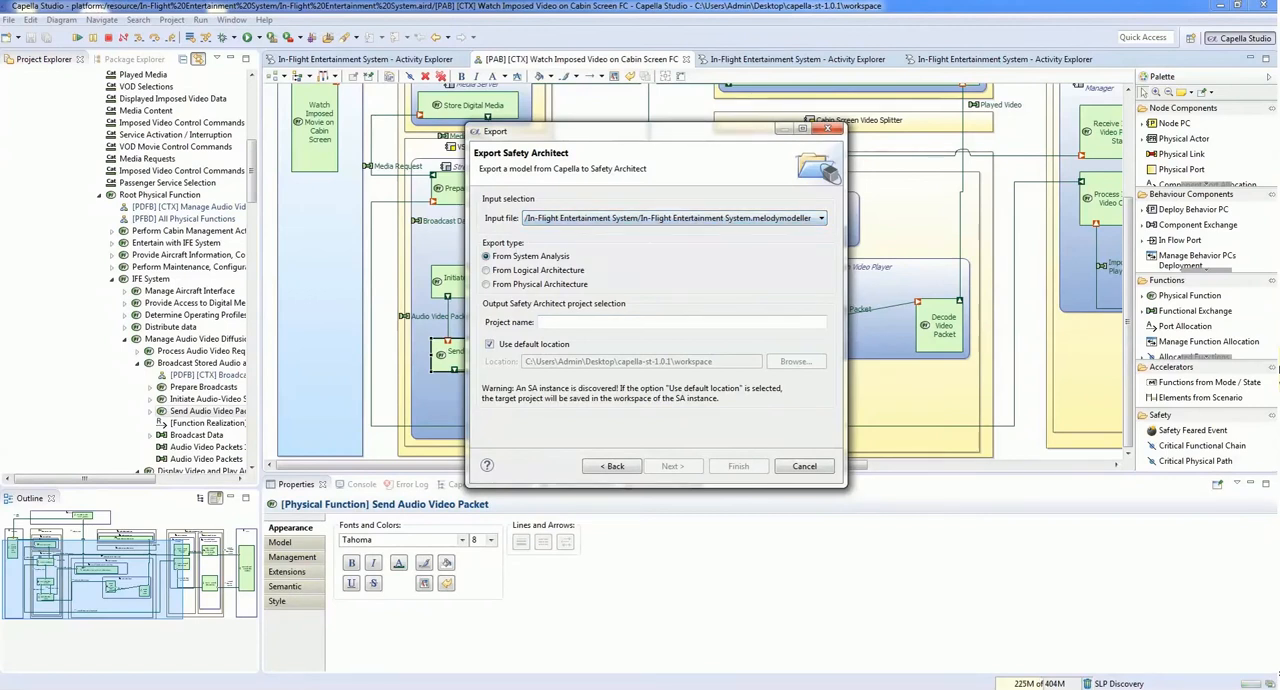
{"action": "left_click", "coordinate": [487, 270]}
{"action": "left_click", "coordinate": [487, 284]}
{"action": "left_click", "coordinate": [682, 322]}
{"action": "type", "text": "PAB_Safety_Analysis"}
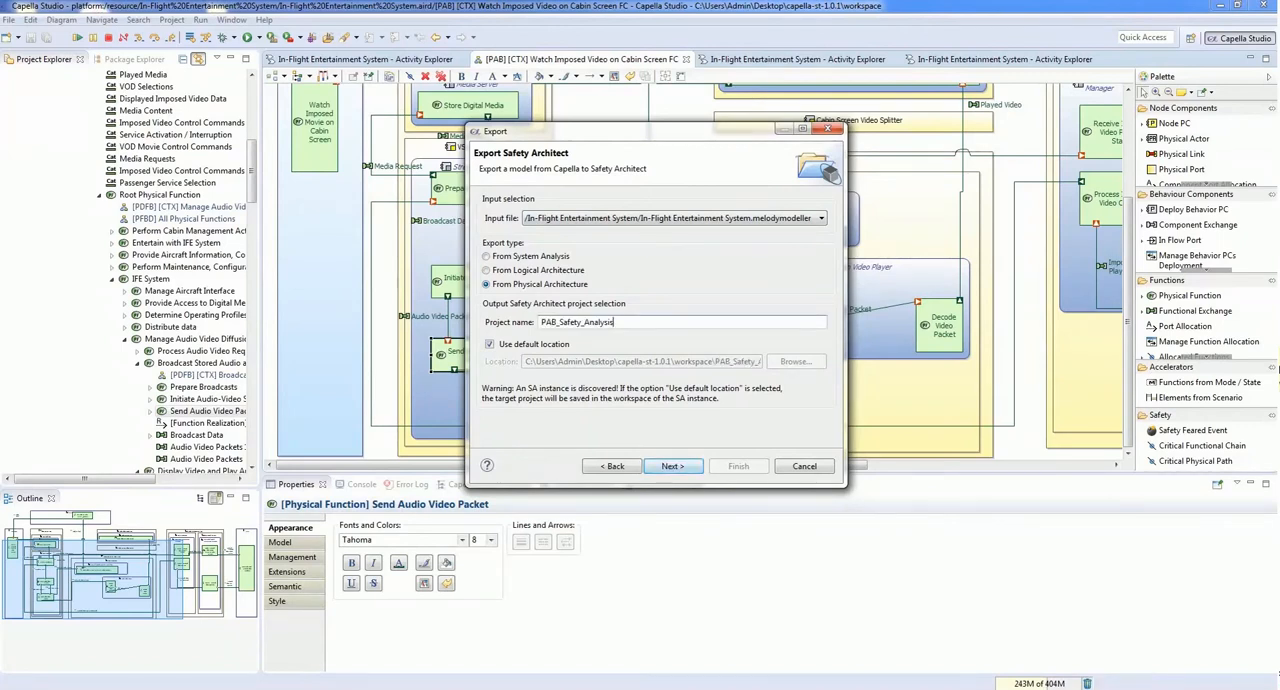
{"action": "key", "text": "Return"}
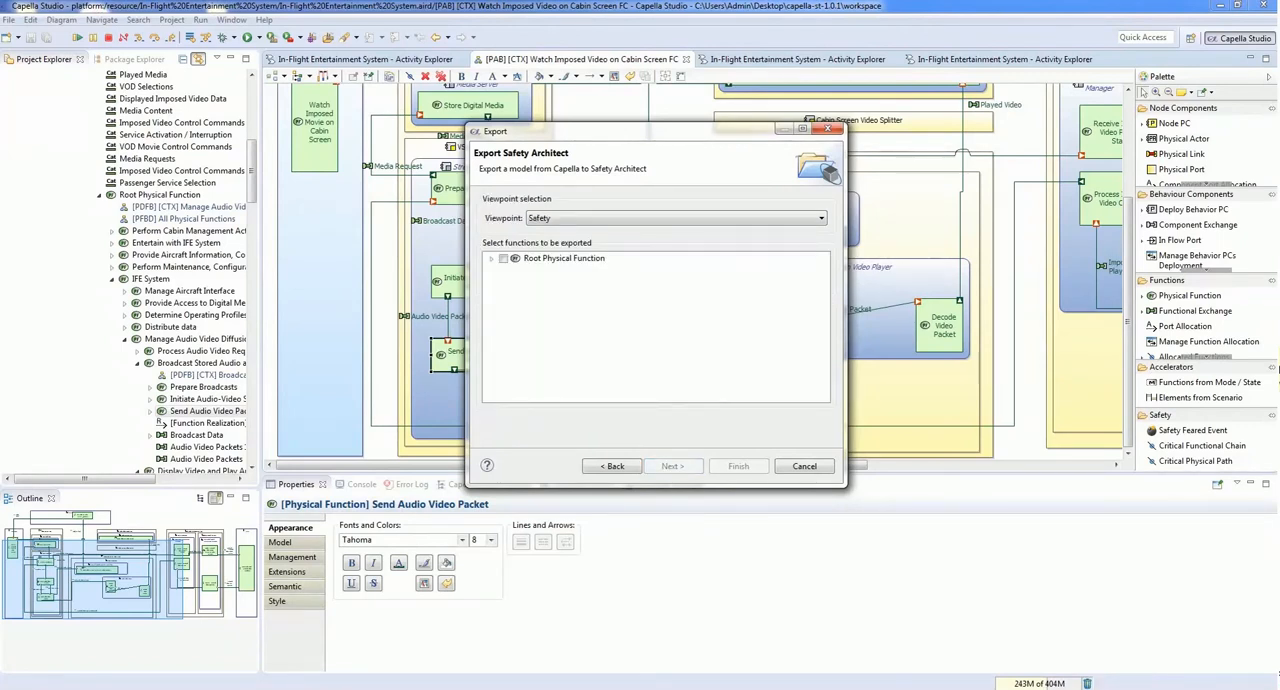
Step: Export the complete Root Physical Function with the Safety viewpoint and open its diagram in Safety Architect
{"action": "left_click", "coordinate": [821, 218]}
{"action": "left_click", "coordinate": [676, 229]}
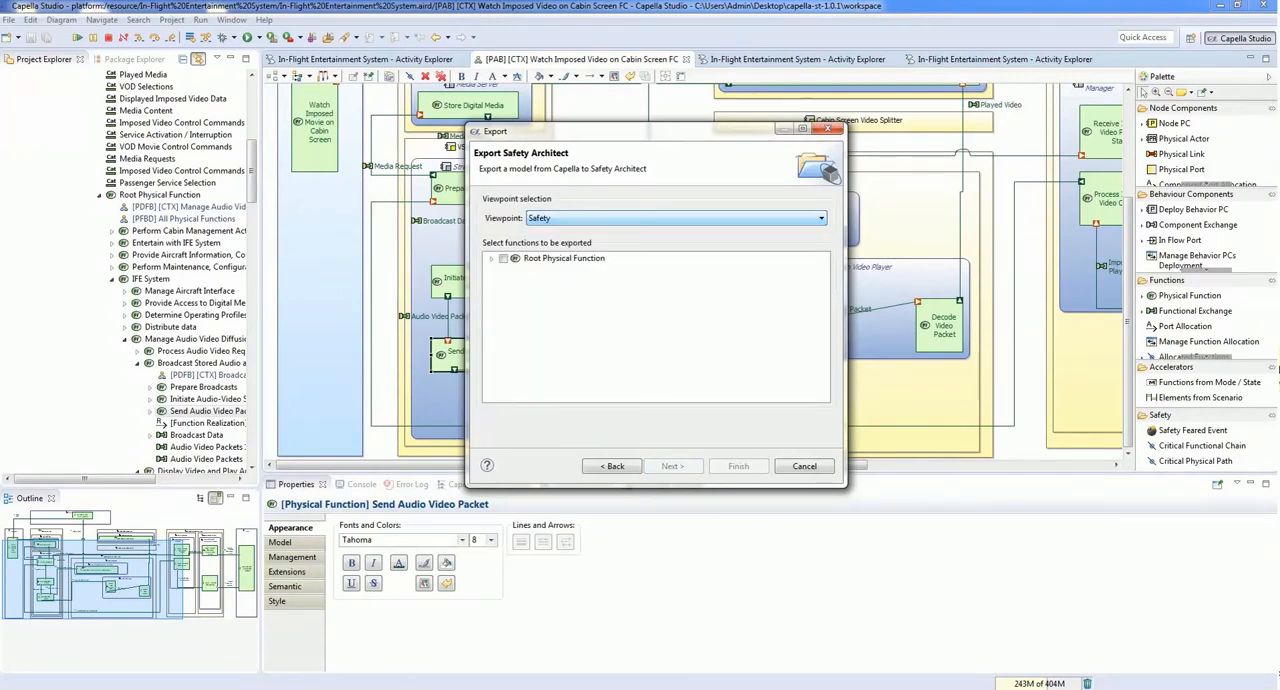
{"action": "left_click", "coordinate": [491, 259]}
{"action": "left_click", "coordinate": [504, 318]}
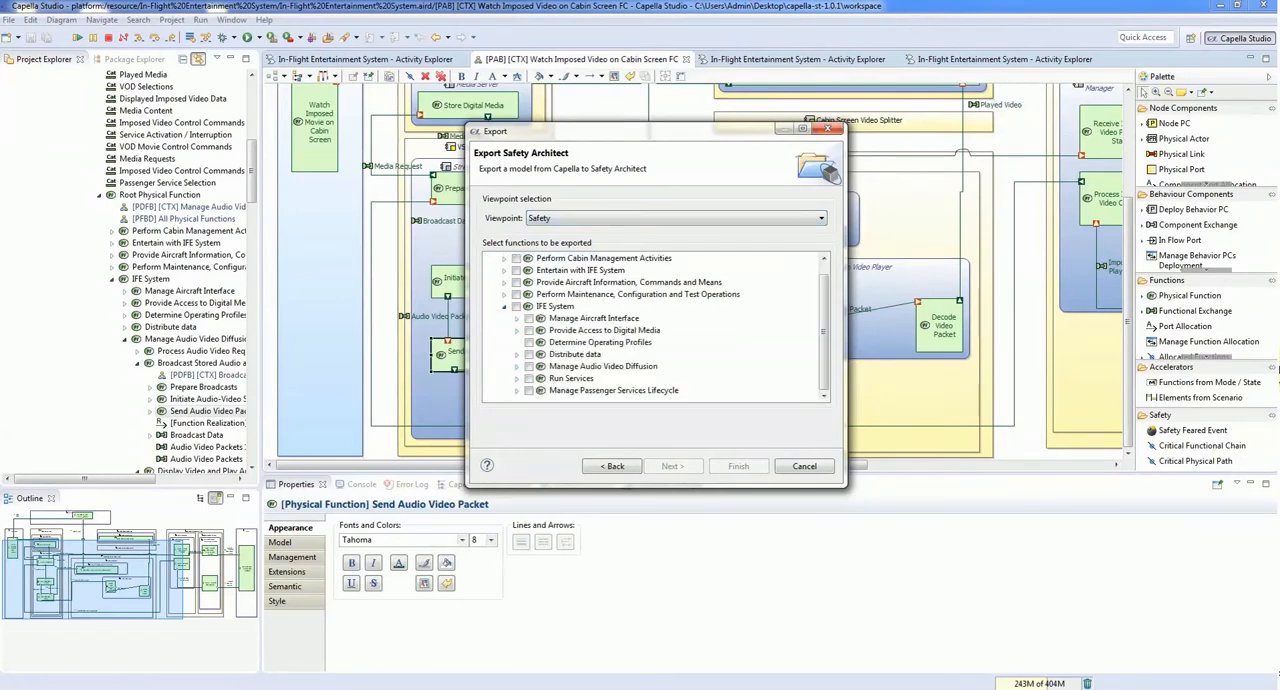
{"action": "left_click", "coordinate": [504, 306]}
{"action": "left_click", "coordinate": [504, 258]}
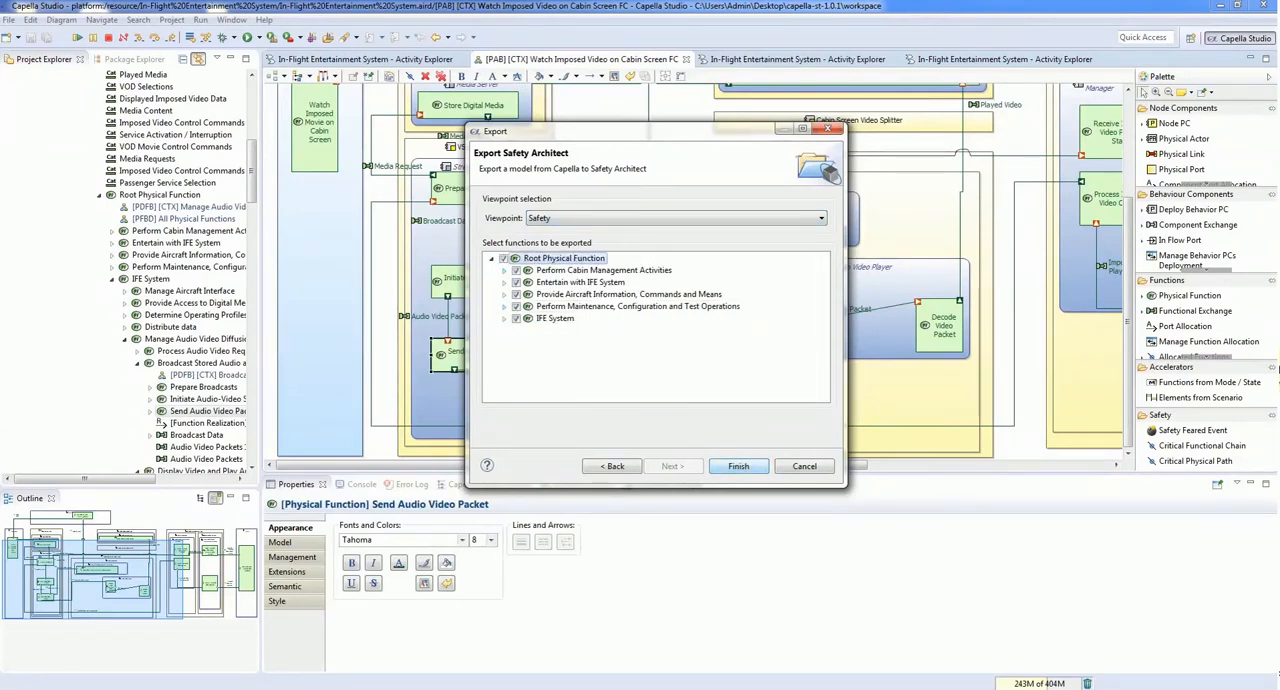
{"action": "key", "text": "Return"}
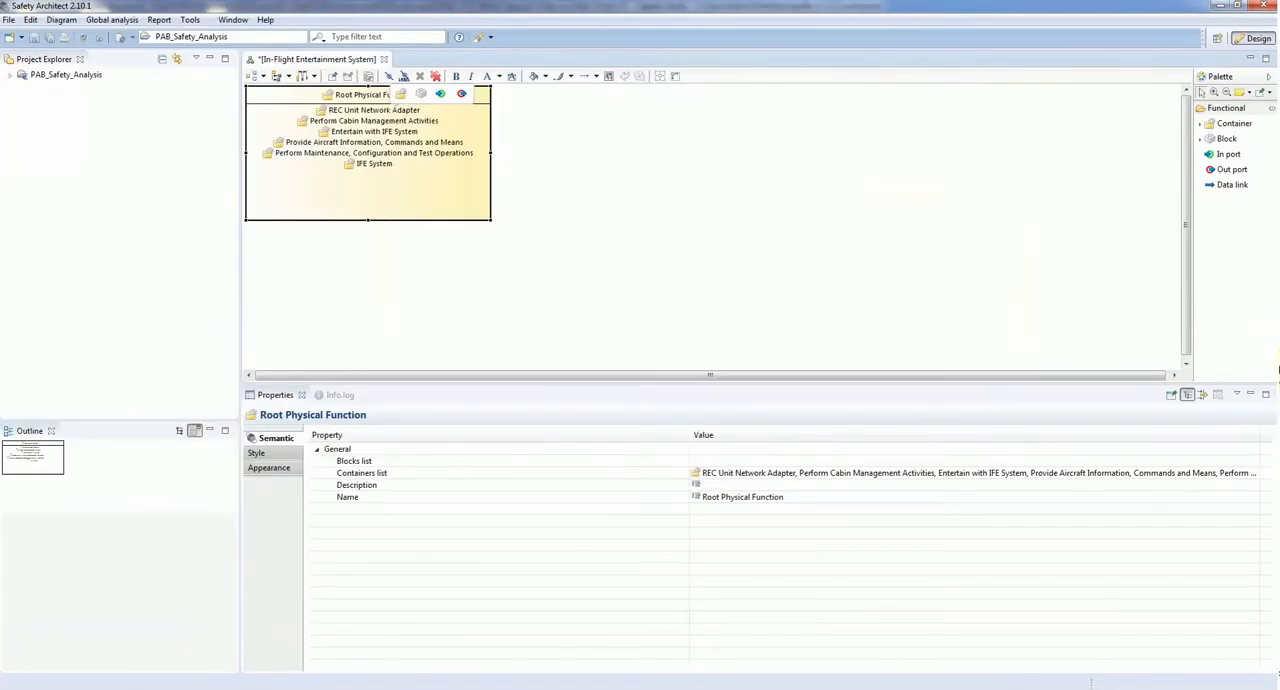
{"action": "double_click", "coordinate": [380, 97]}
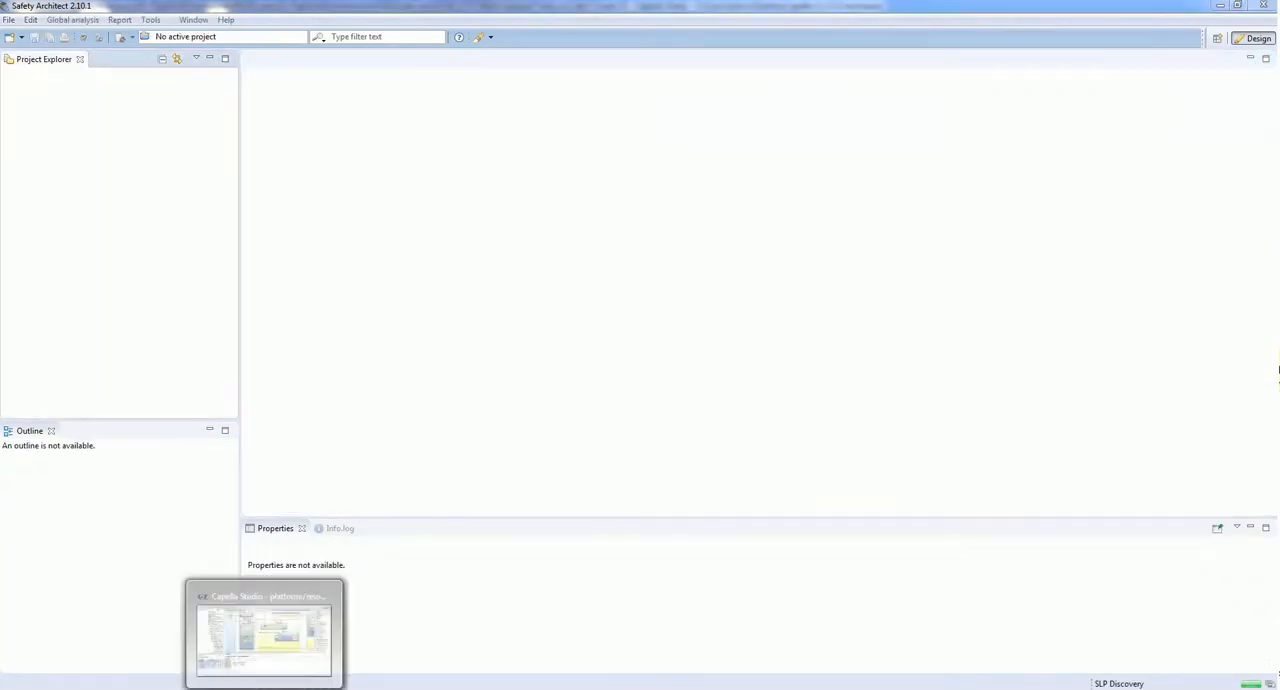
Step: Switch to Capella Studio and export the function Send Audio Stream to Aircraft Cabin Speakers to a new SA project named PAB_Safety_A
{"action": "left_click", "coordinate": [264, 640]}
{"action": "left_click", "coordinate": [716, 226]}
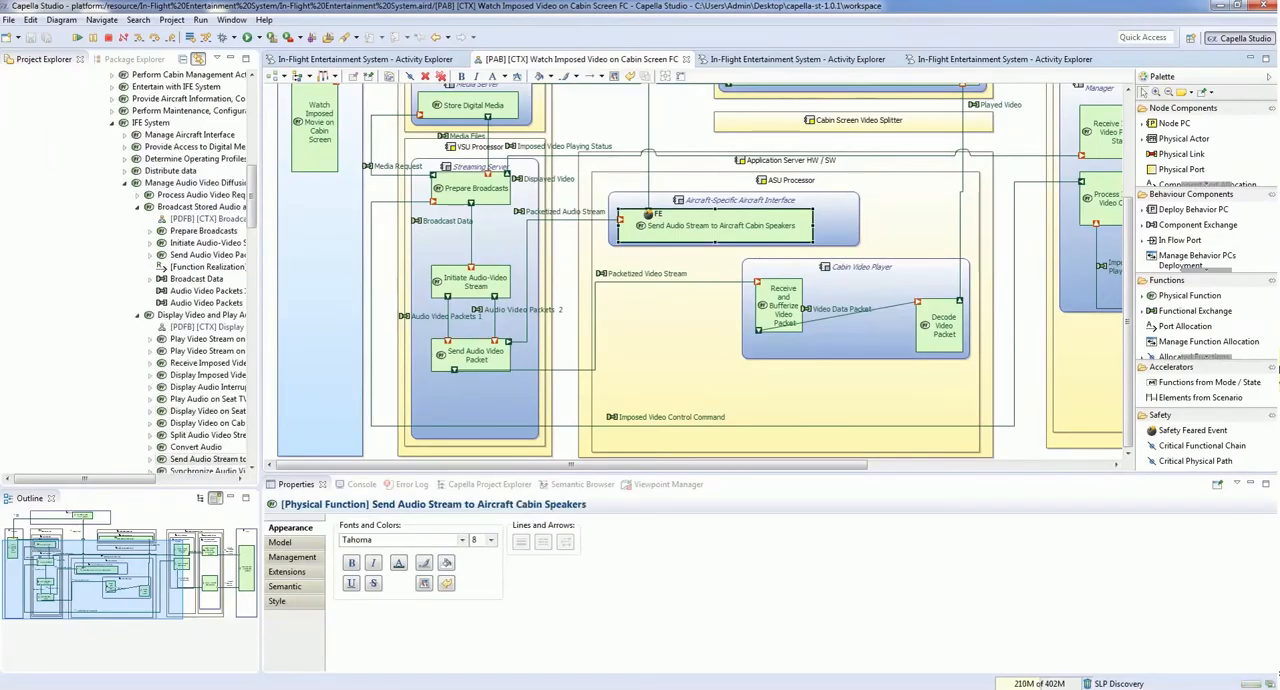
{"action": "right_click", "coordinate": [677, 229]}
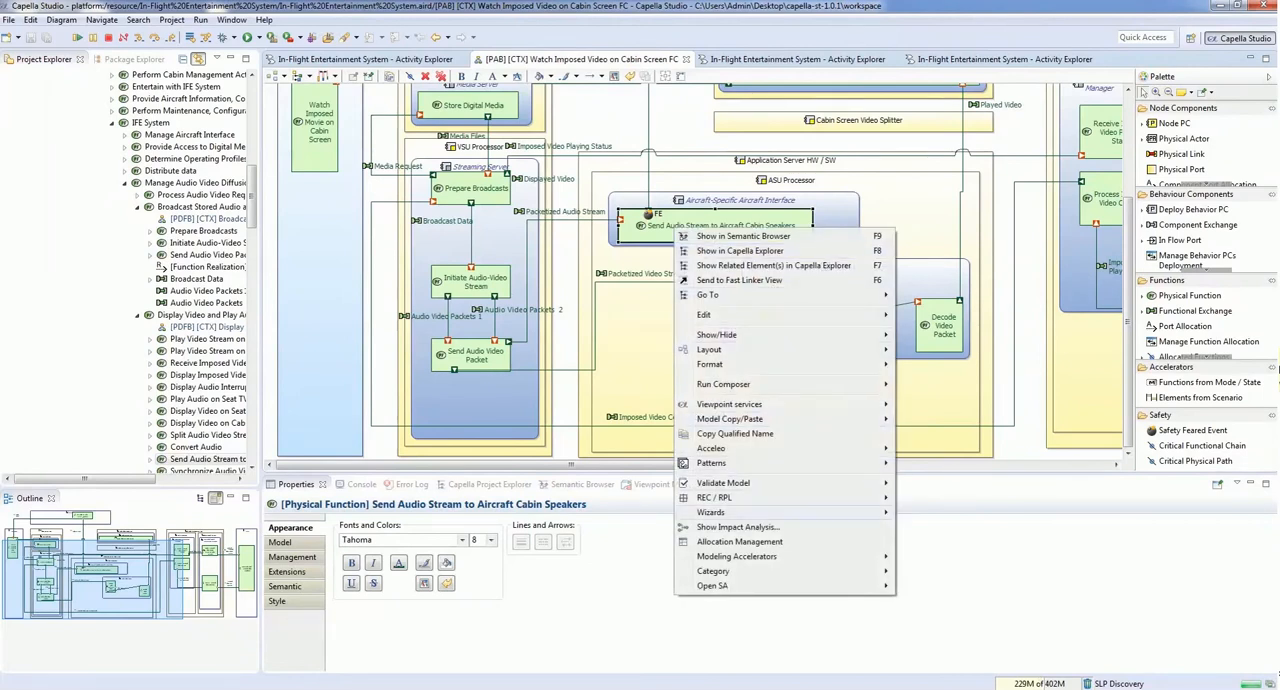
{"action": "mouse_move", "coordinate": [720, 588]}
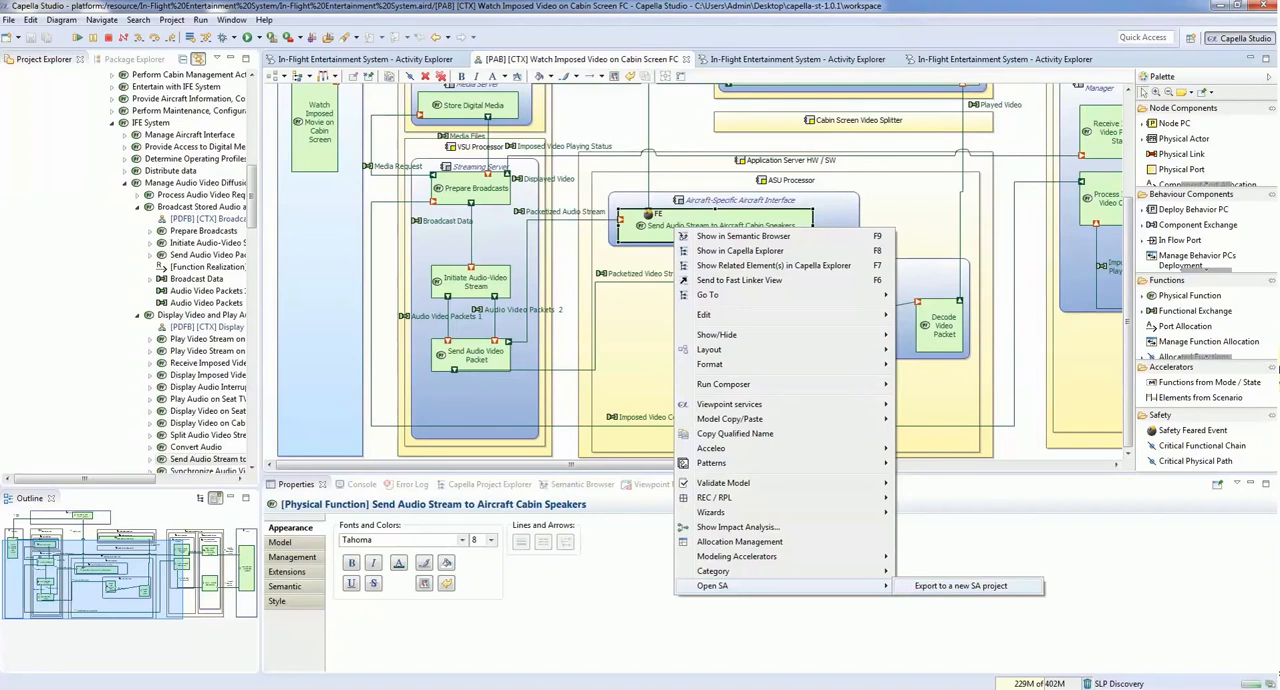
{"action": "left_click", "coordinate": [960, 586]}
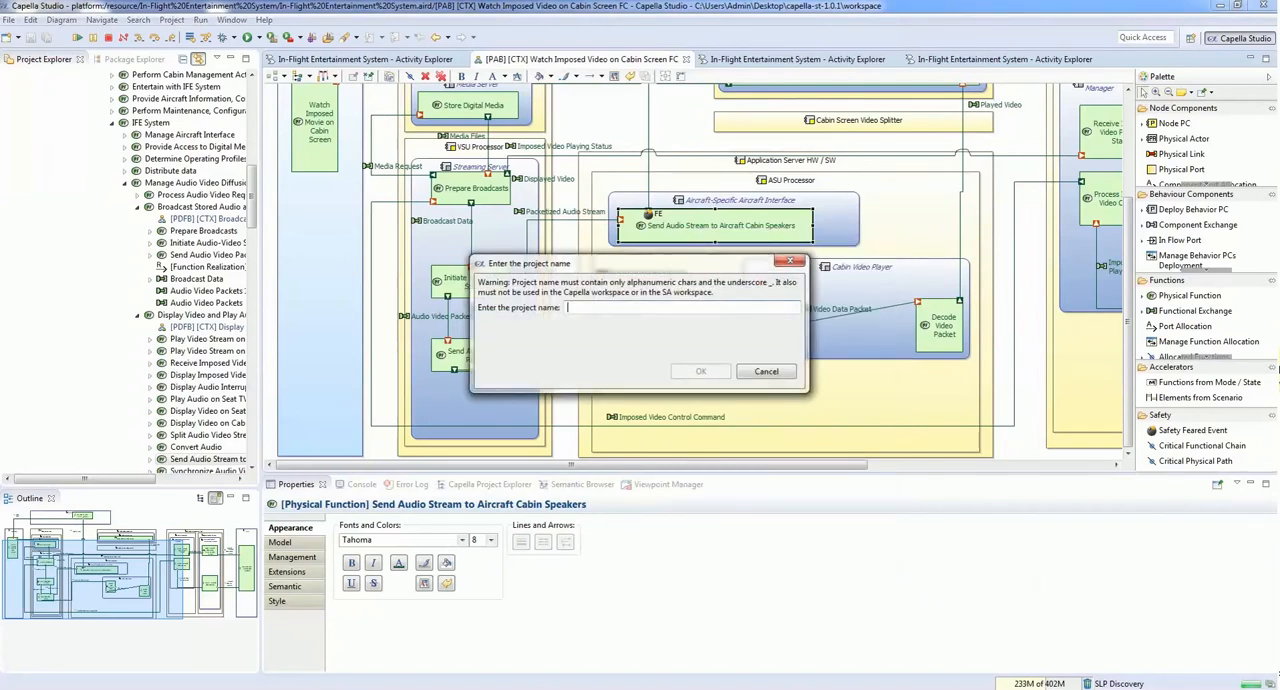
{"action": "type", "text": "PAB_Safety_A"}
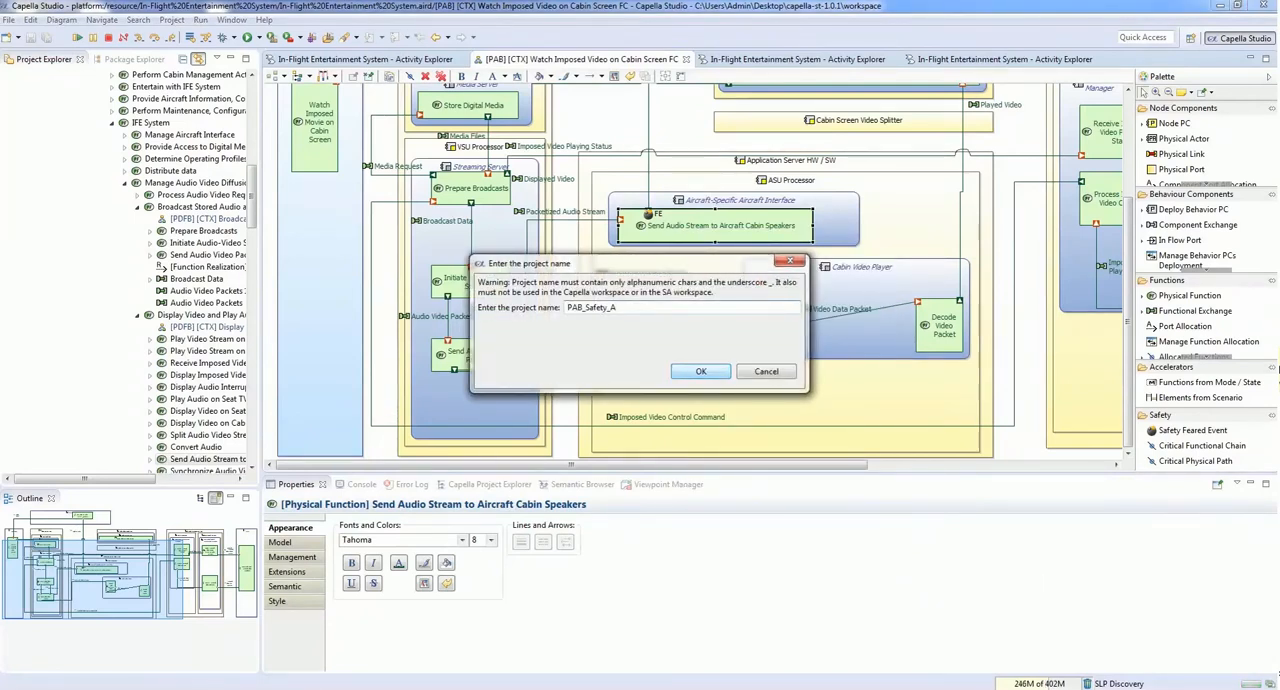
{"action": "key", "text": "Return"}
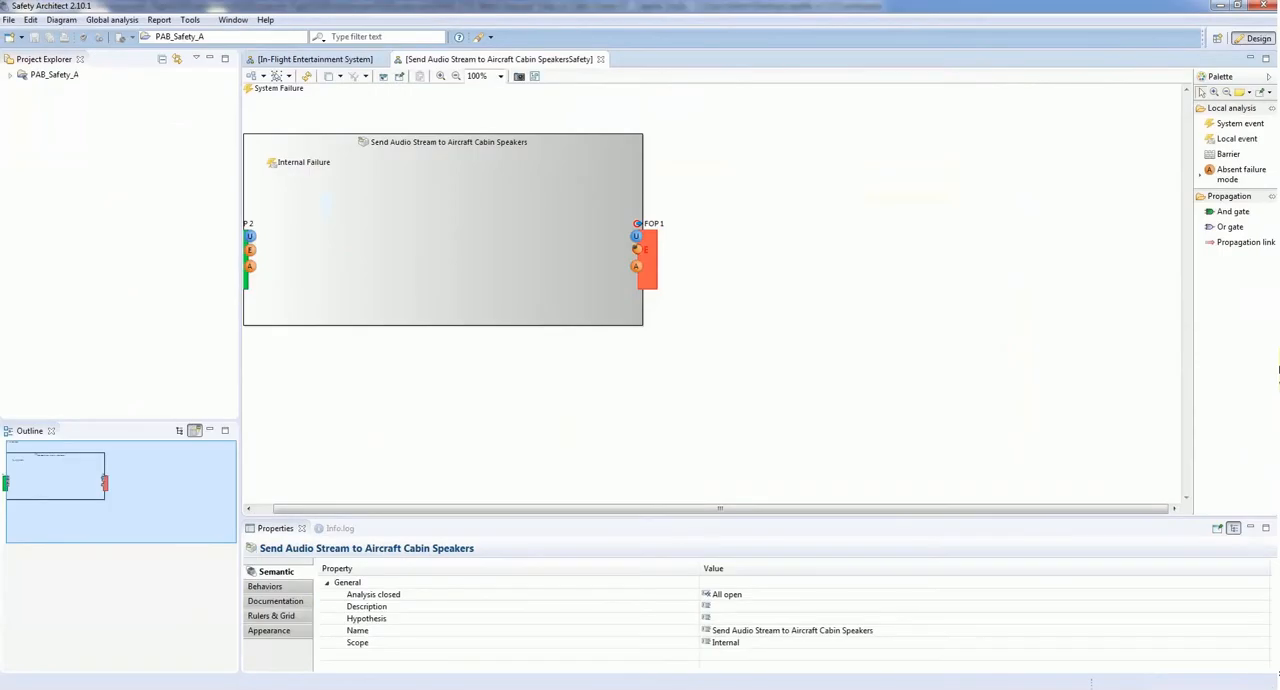
Step: Inspect the feared event and advanced properties of the erroneous failure mode on output port FOP 1 in Safety Architect
{"action": "left_click", "coordinate": [820, 245]}
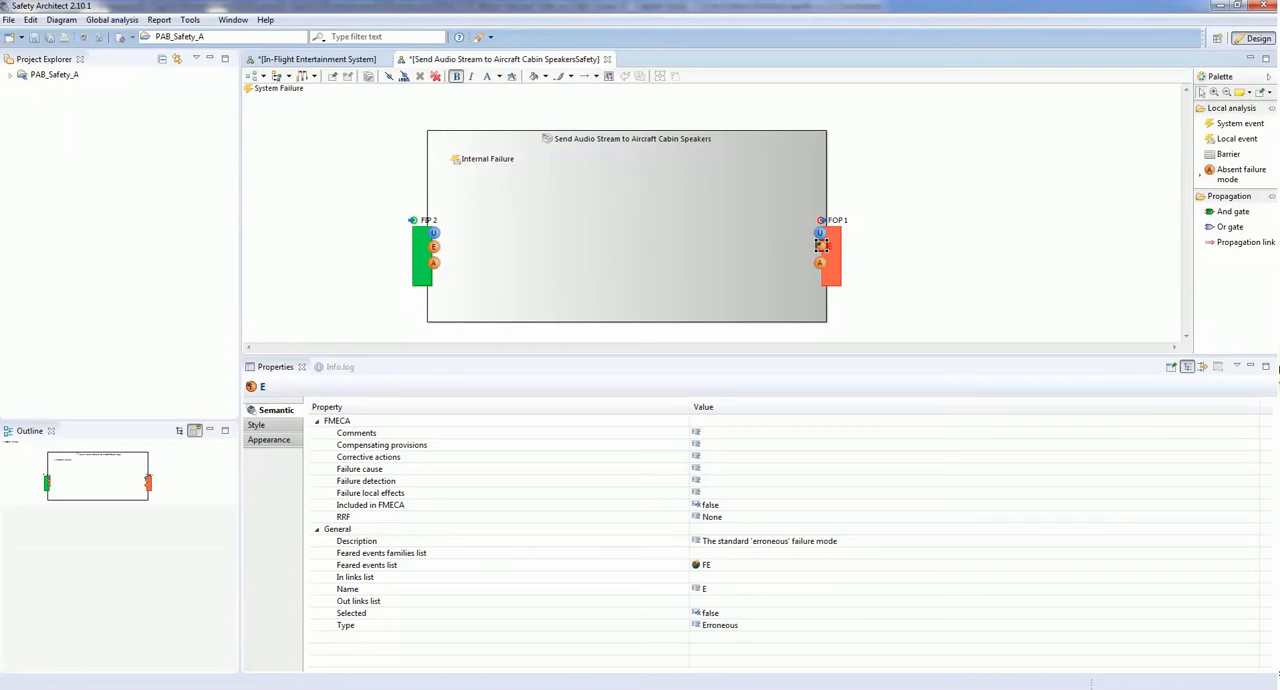
{"action": "left_click", "coordinate": [780, 565]}
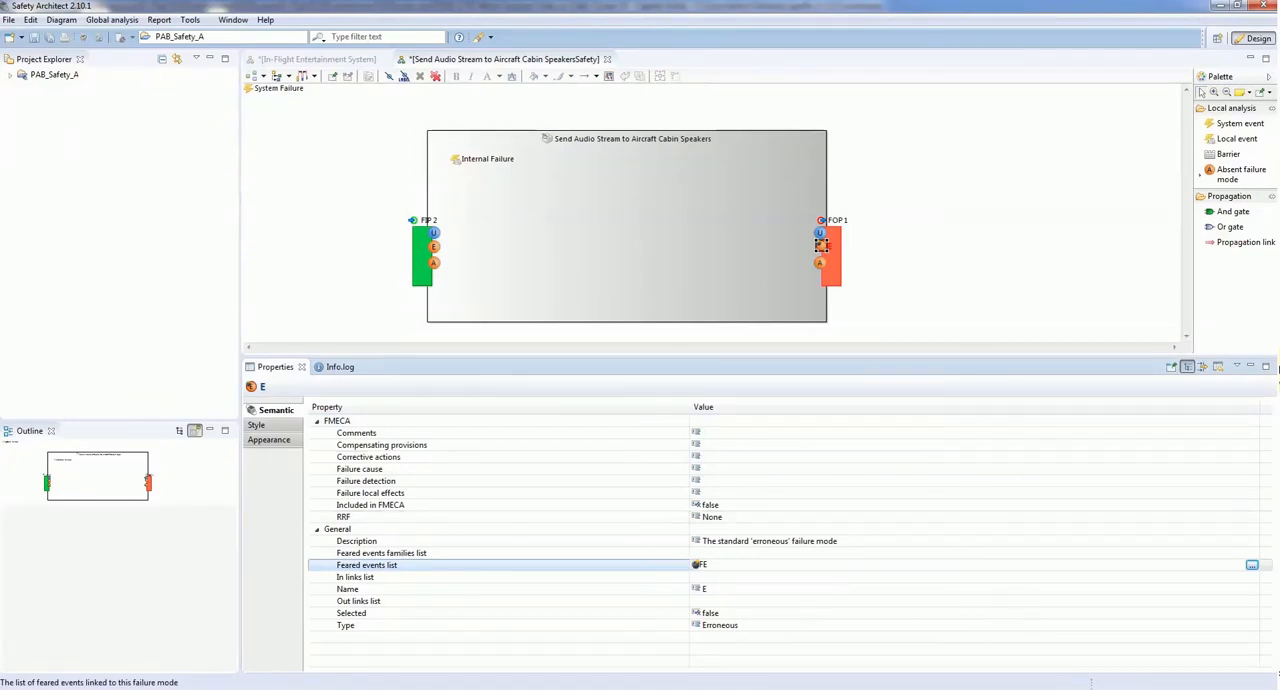
{"action": "left_click", "coordinate": [1203, 367]}
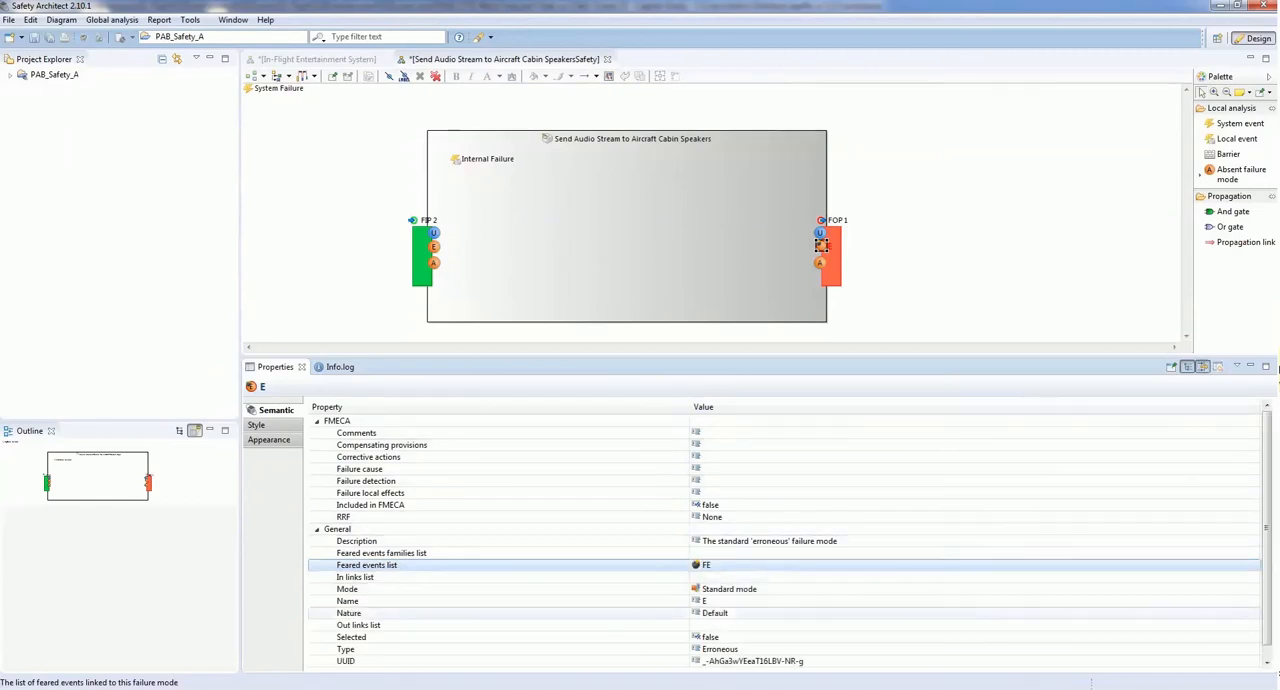
{"action": "left_click", "coordinate": [720, 649]}
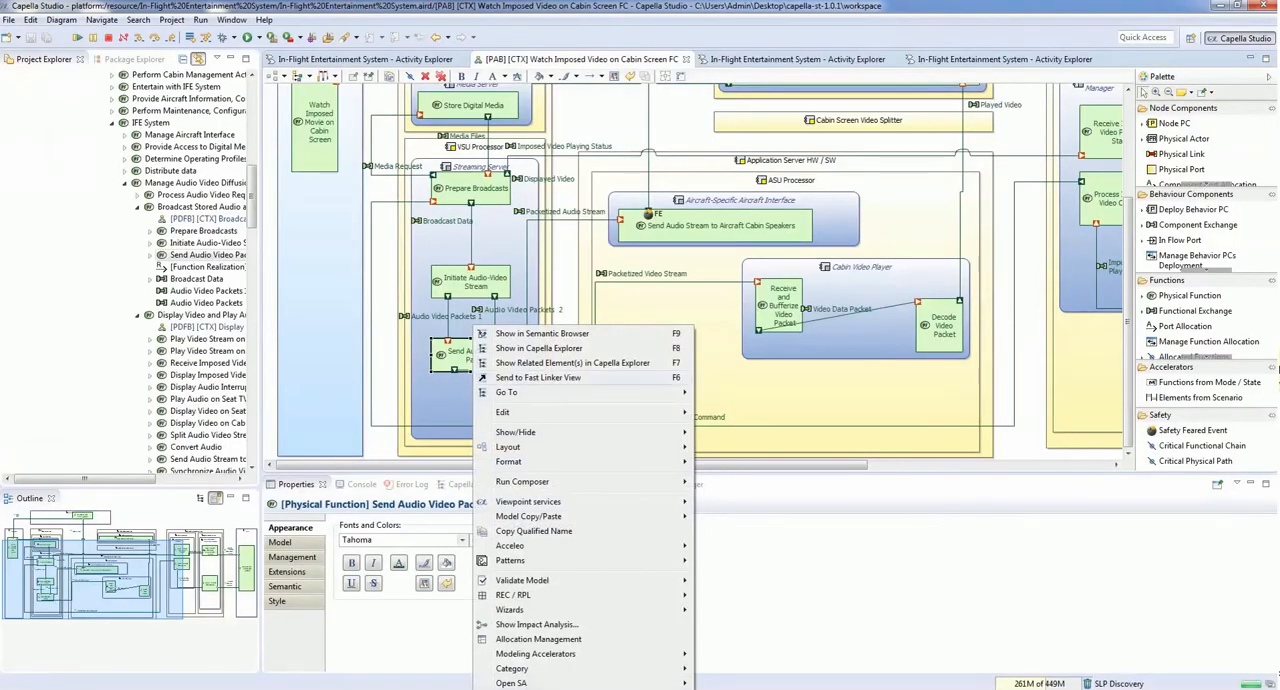
Step: Open the local analysis diagram of Send Audio Video Packet and link failure mode E of FIP 2 and FIP 1 to a new And gate
{"action": "mouse_move", "coordinate": [520, 683]}
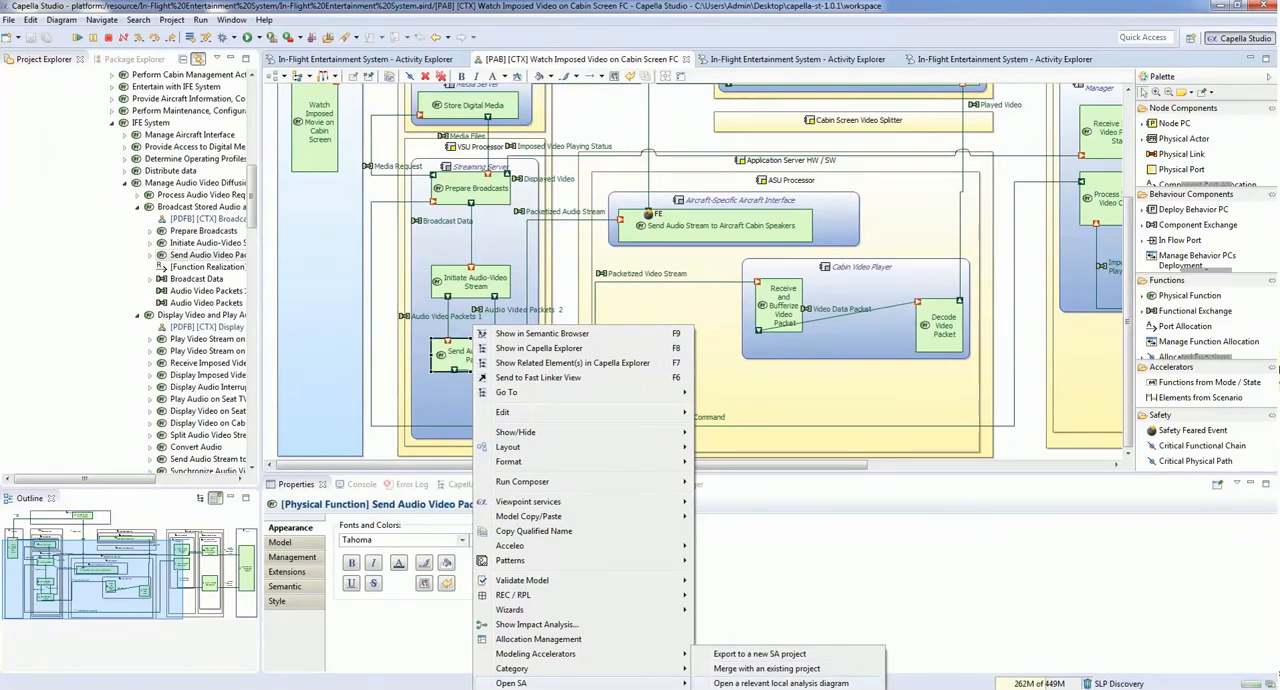
{"action": "left_click", "coordinate": [781, 683]}
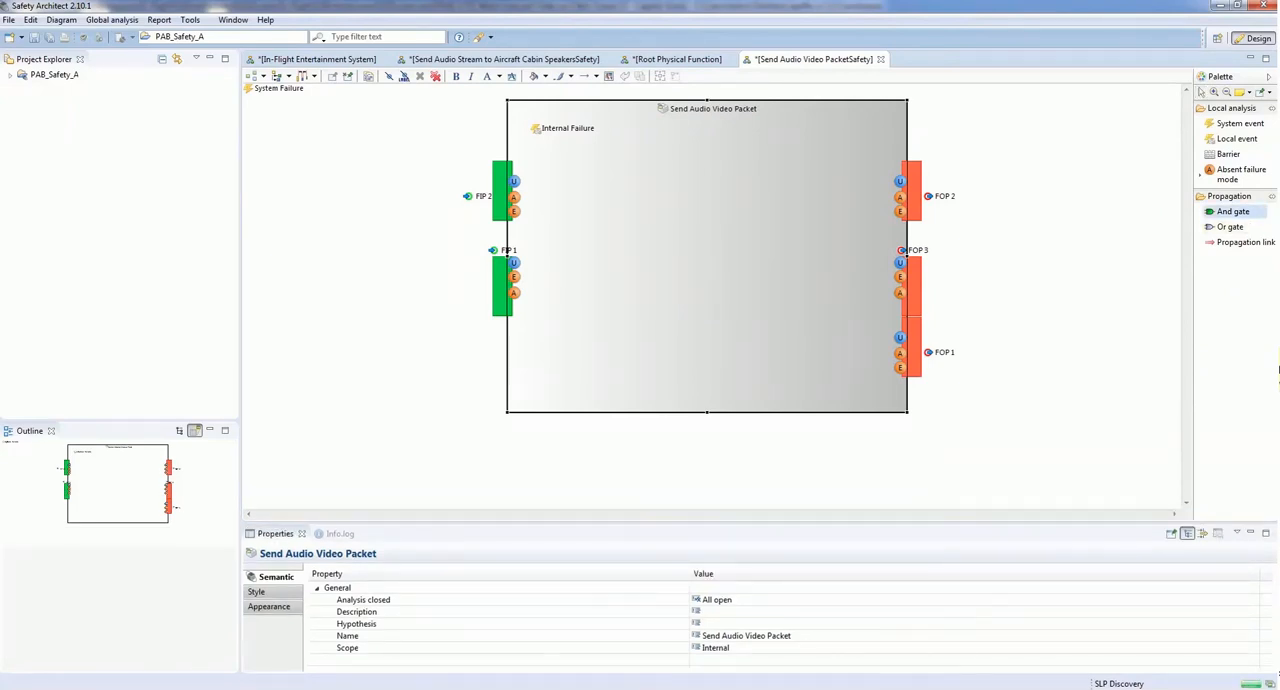
{"action": "left_click", "coordinate": [640, 252]}
{"action": "left_click", "coordinate": [1244, 242]}
{"action": "left_click", "coordinate": [514, 212]}
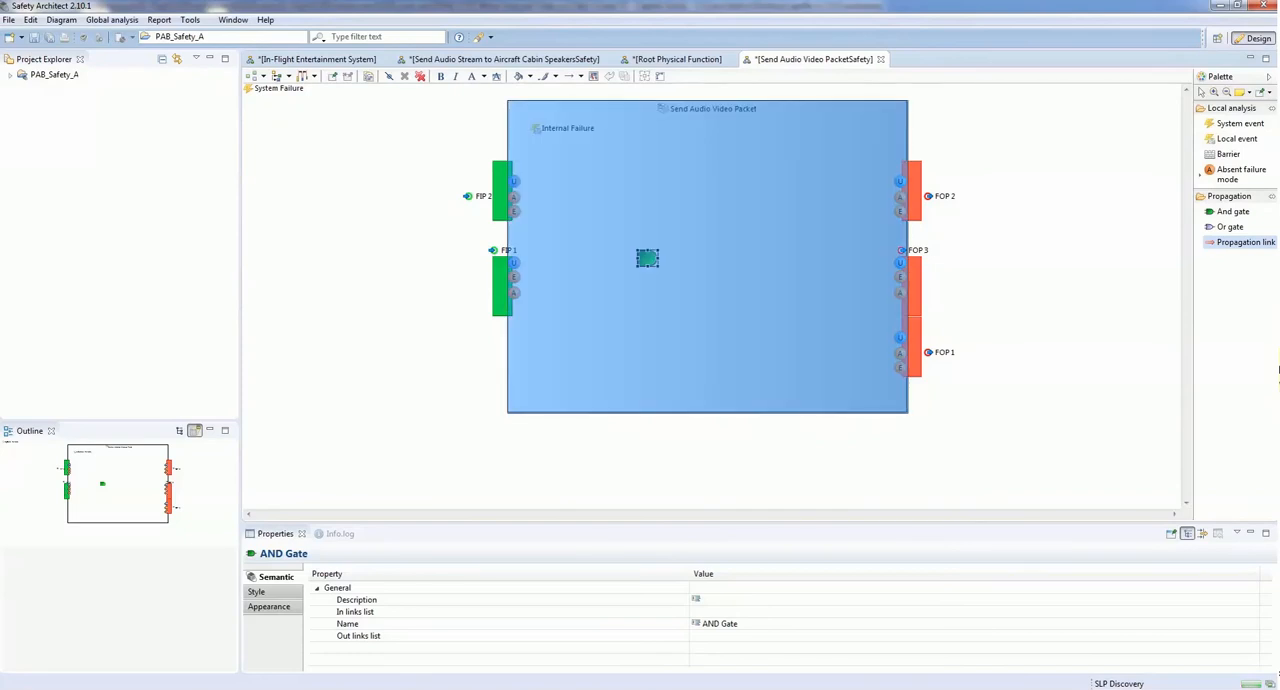
{"action": "left_click", "coordinate": [647, 258]}
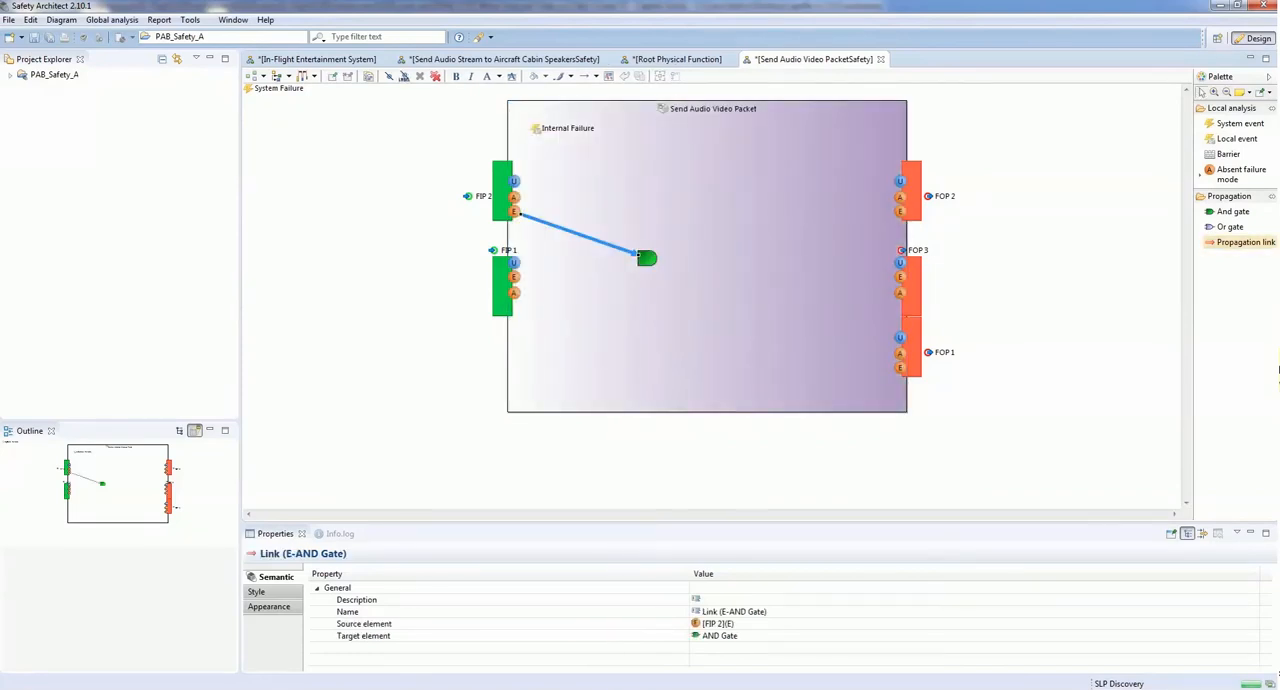
{"action": "left_click", "coordinate": [514, 277]}
{"action": "left_click", "coordinate": [647, 258]}
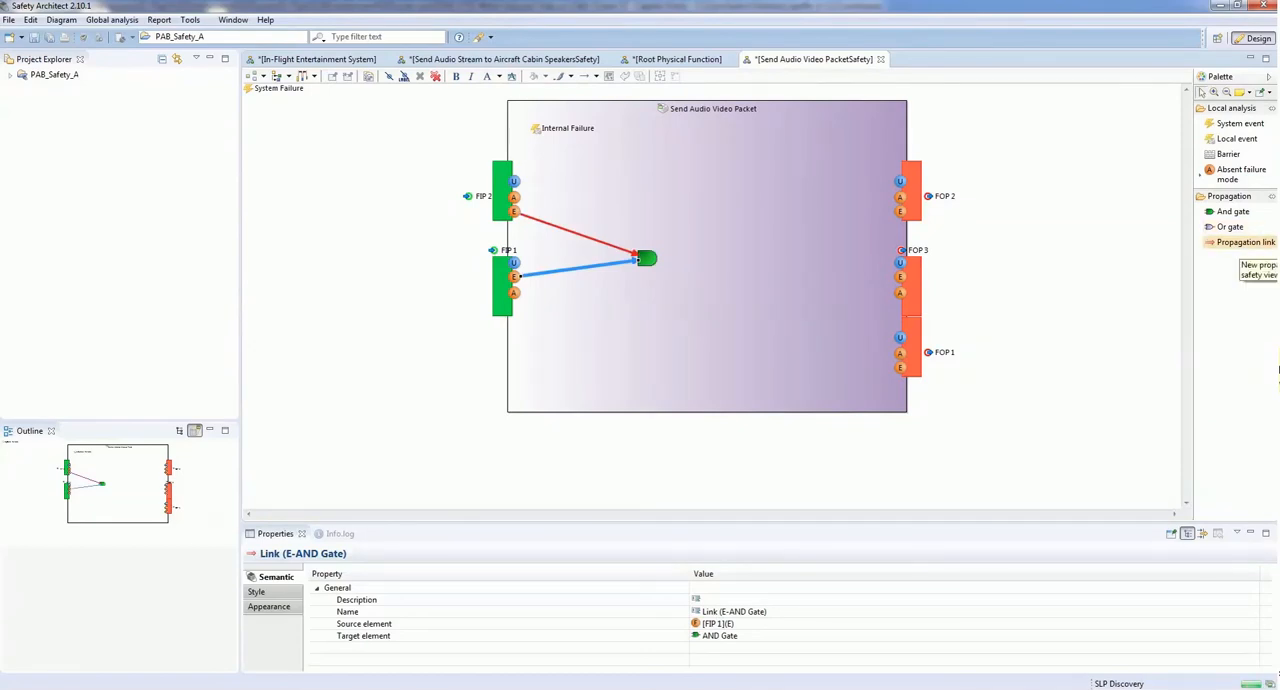
Step: Add an Or gate inside the Send Audio Video Packet block, near output ports FOP 2 and FOP 3
{"action": "left_click", "coordinate": [1230, 227]}
{"action": "left_click", "coordinate": [824, 228]}
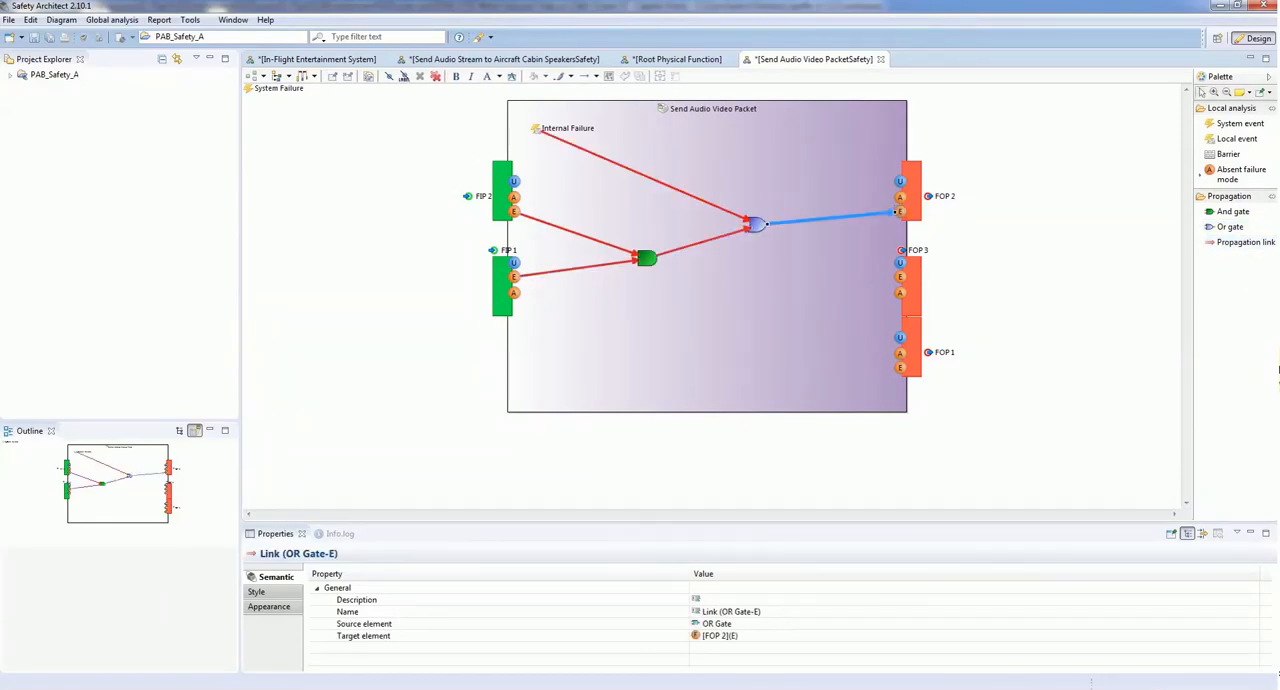
{"action": "left_click", "coordinate": [1245, 242]}
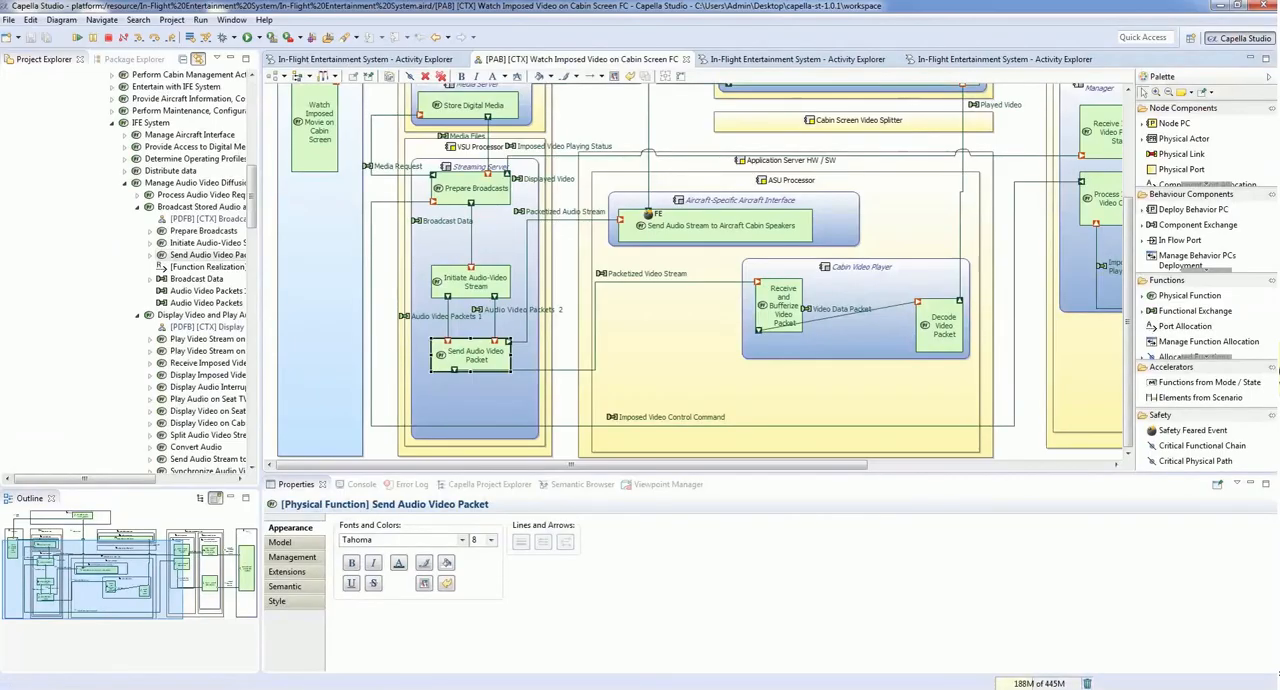
{"action": "left_click", "coordinate": [649, 214]}
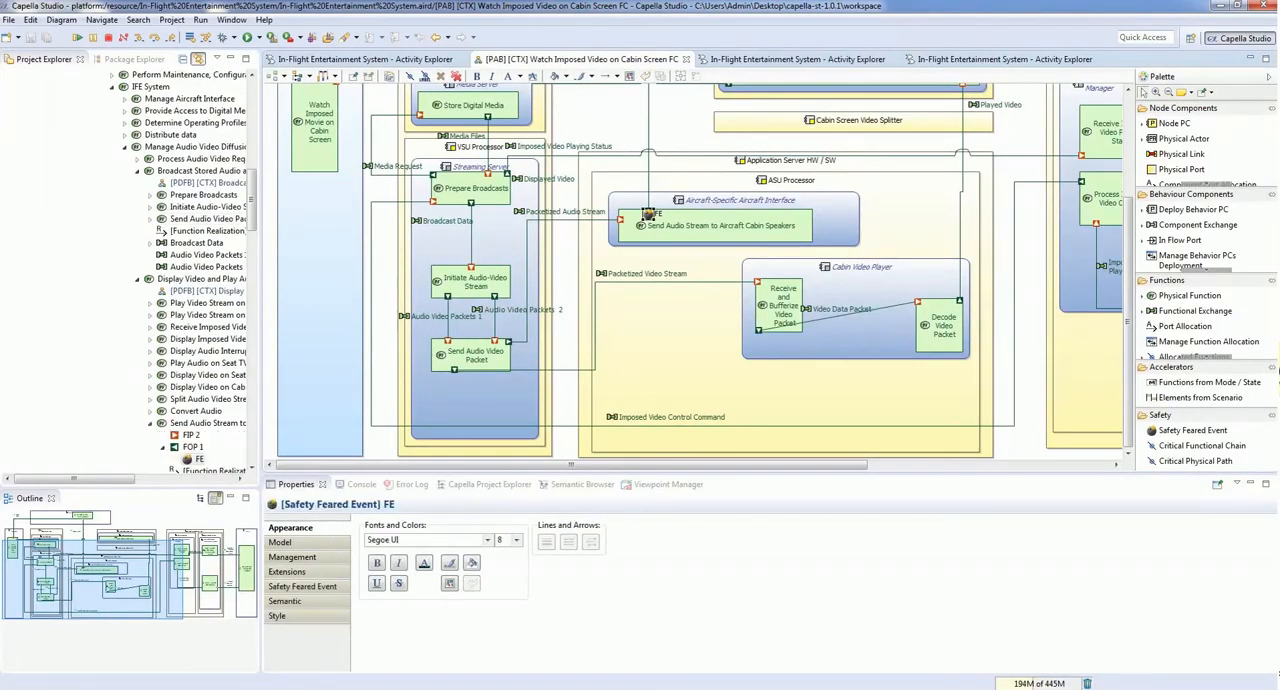
{"action": "right_click", "coordinate": [649, 214]}
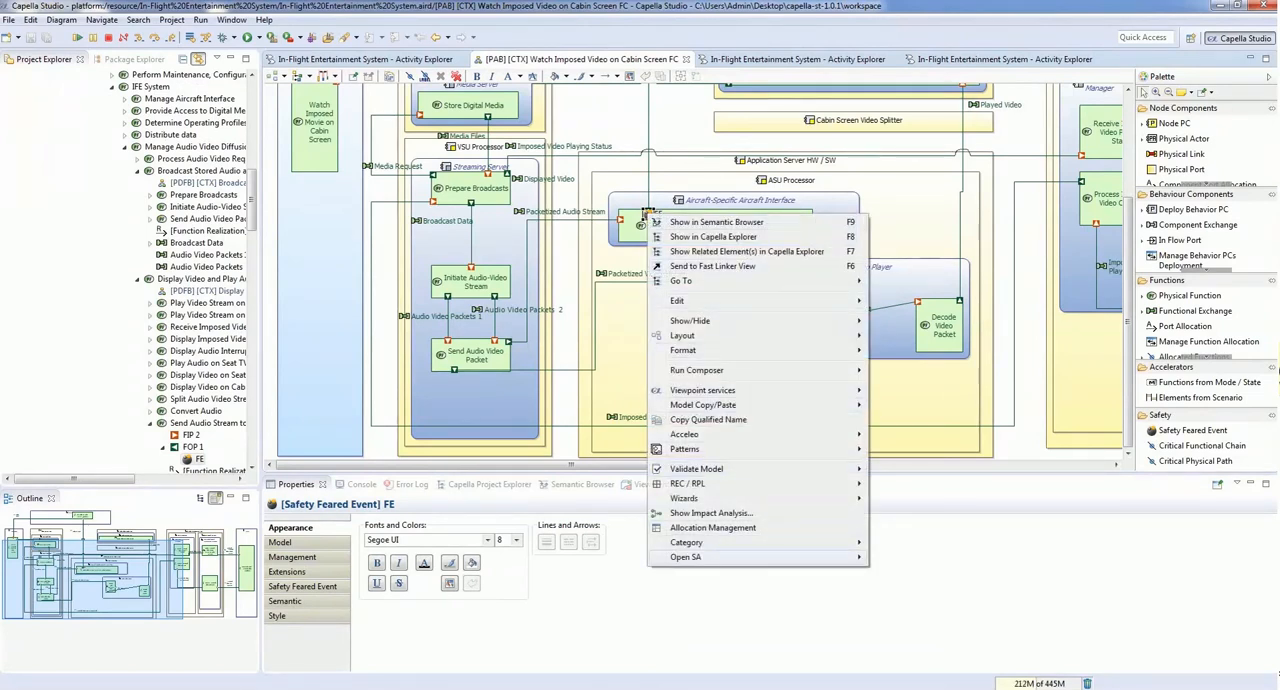
{"action": "mouse_move", "coordinate": [700, 557]}
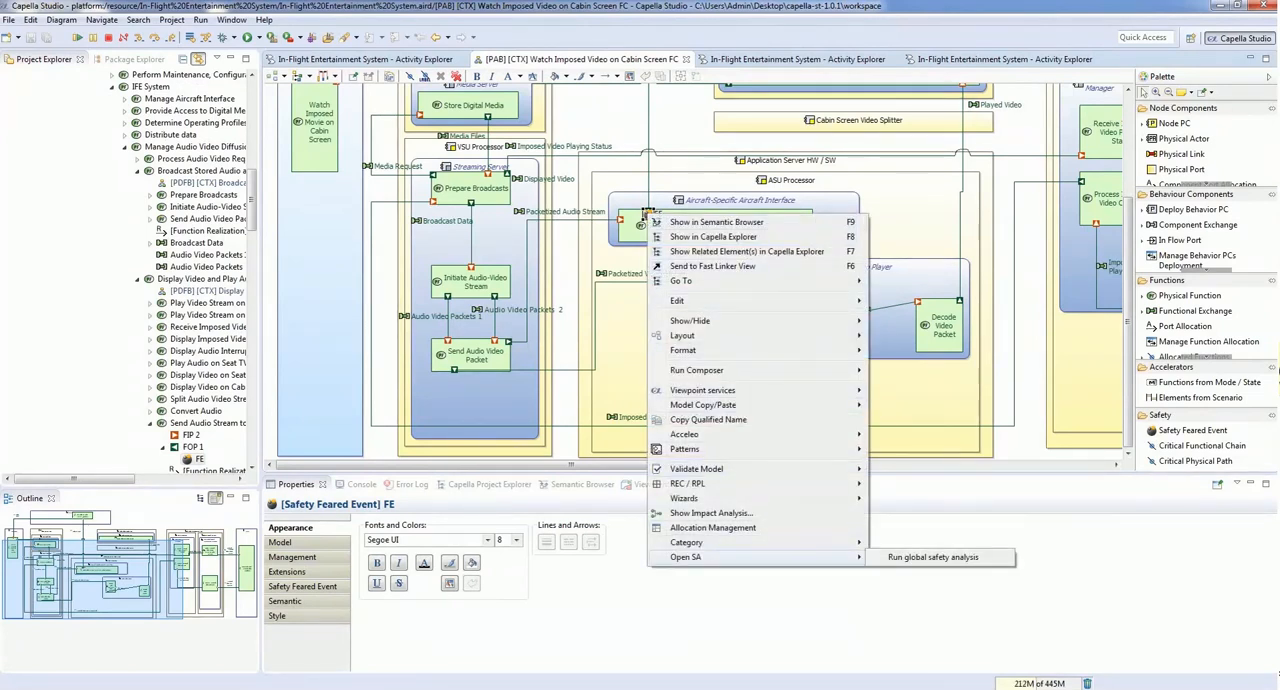
{"action": "left_click", "coordinate": [1028, 370]}
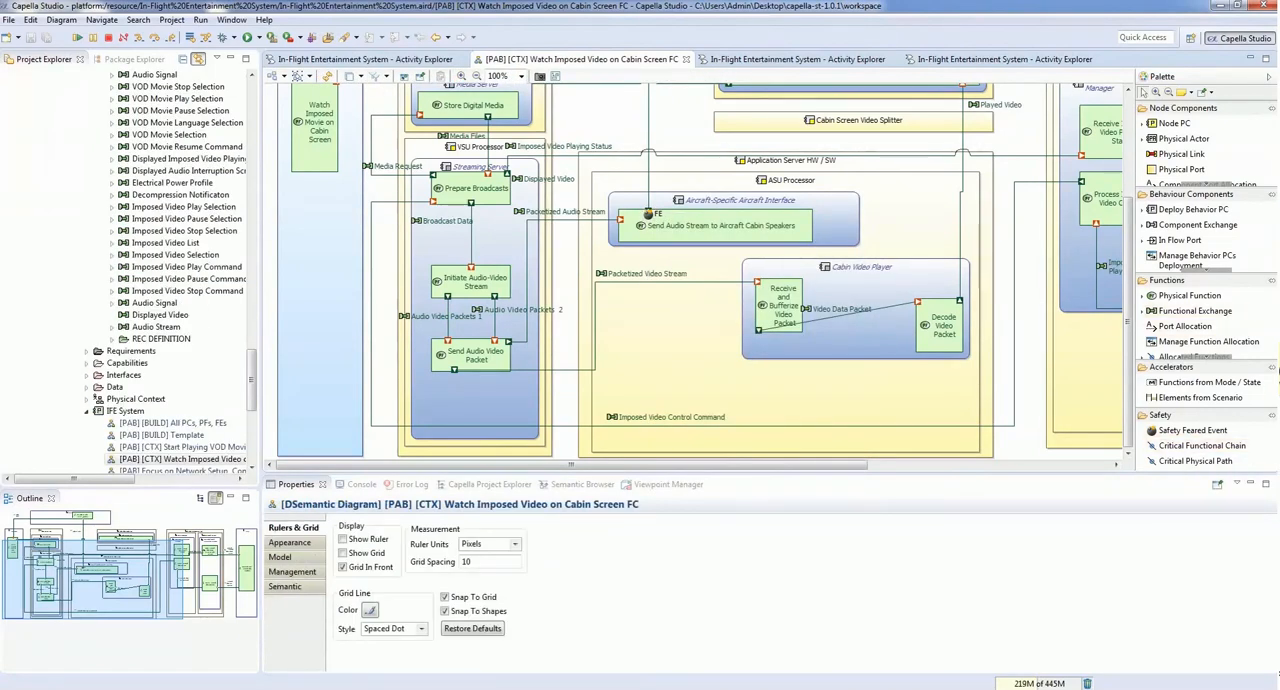
Step: Try to show a Critical Functional Chain for the IFE System in the Watch Imposed Video on Cabin Screen diagram
{"action": "left_click", "coordinate": [1183, 108]}
{"action": "left_click", "coordinate": [1190, 123]}
{"action": "left_click", "coordinate": [1168, 137]}
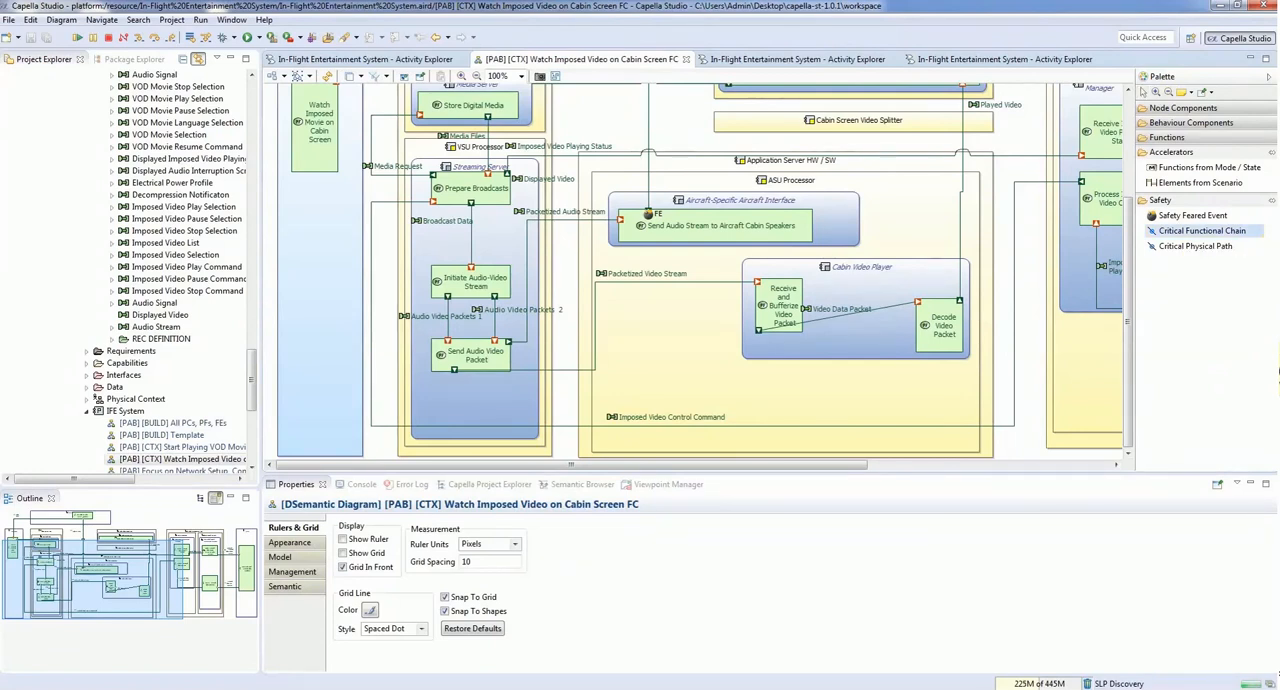
{"action": "left_click", "coordinate": [1028, 268]}
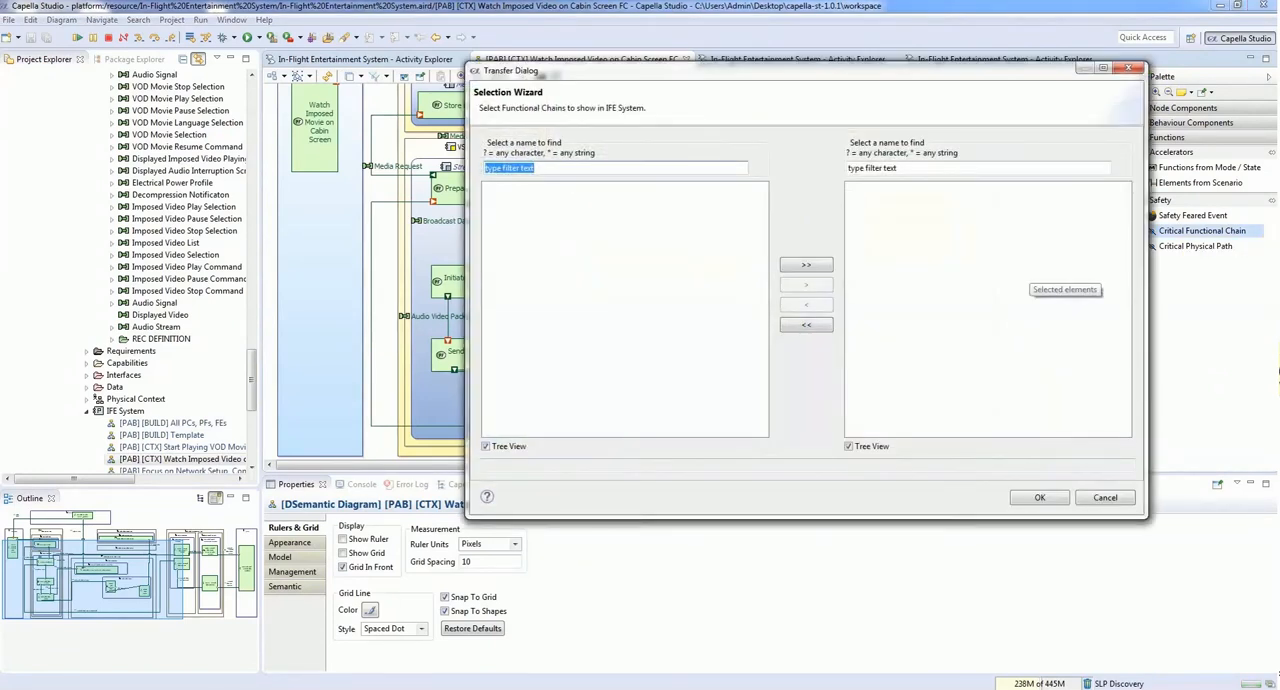
{"action": "left_click", "coordinate": [1028, 272]}
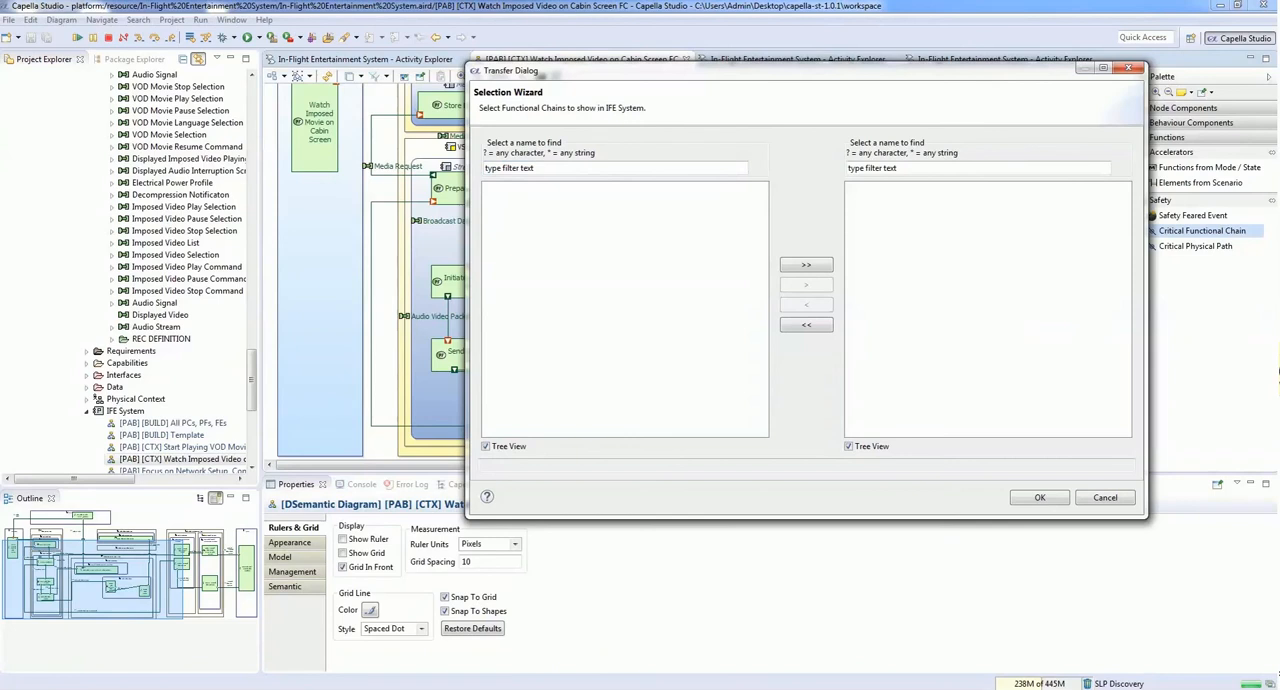
{"action": "left_click", "coordinate": [1040, 497]}
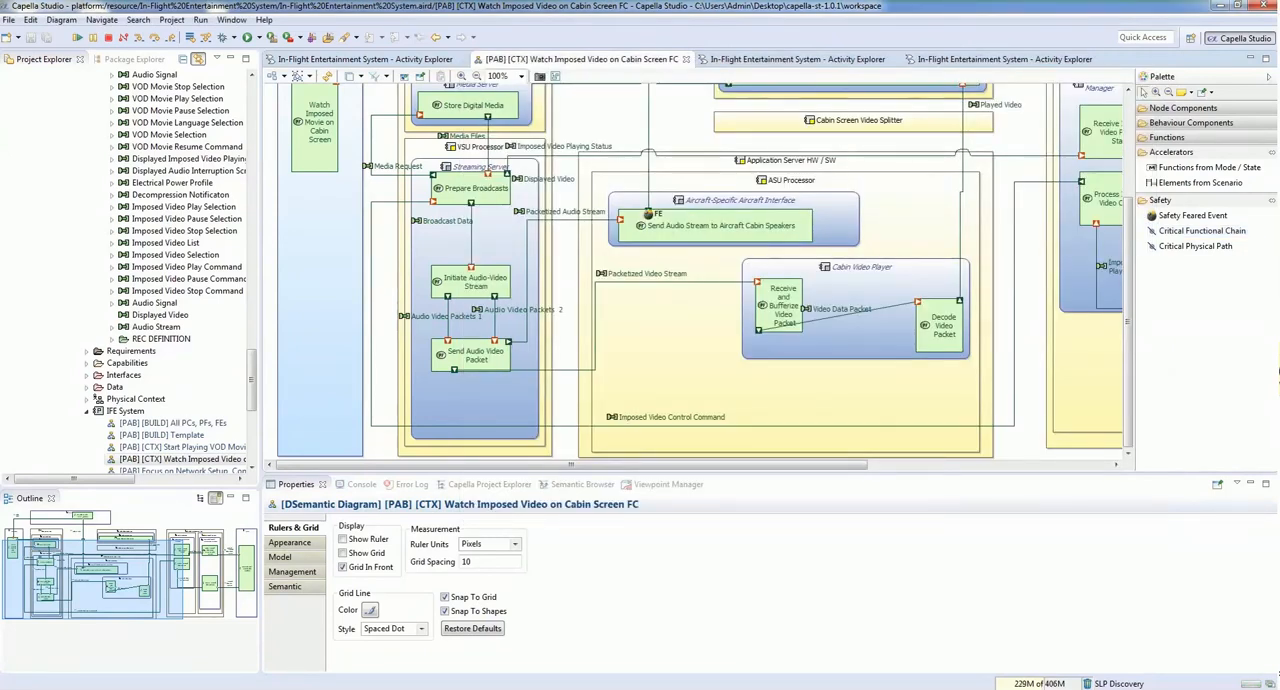
Step: Run the global safety analysis on the safety feared event FE of Send Audio Stream to Aircraft Cabin Speakers
{"action": "left_click", "coordinate": [648, 214]}
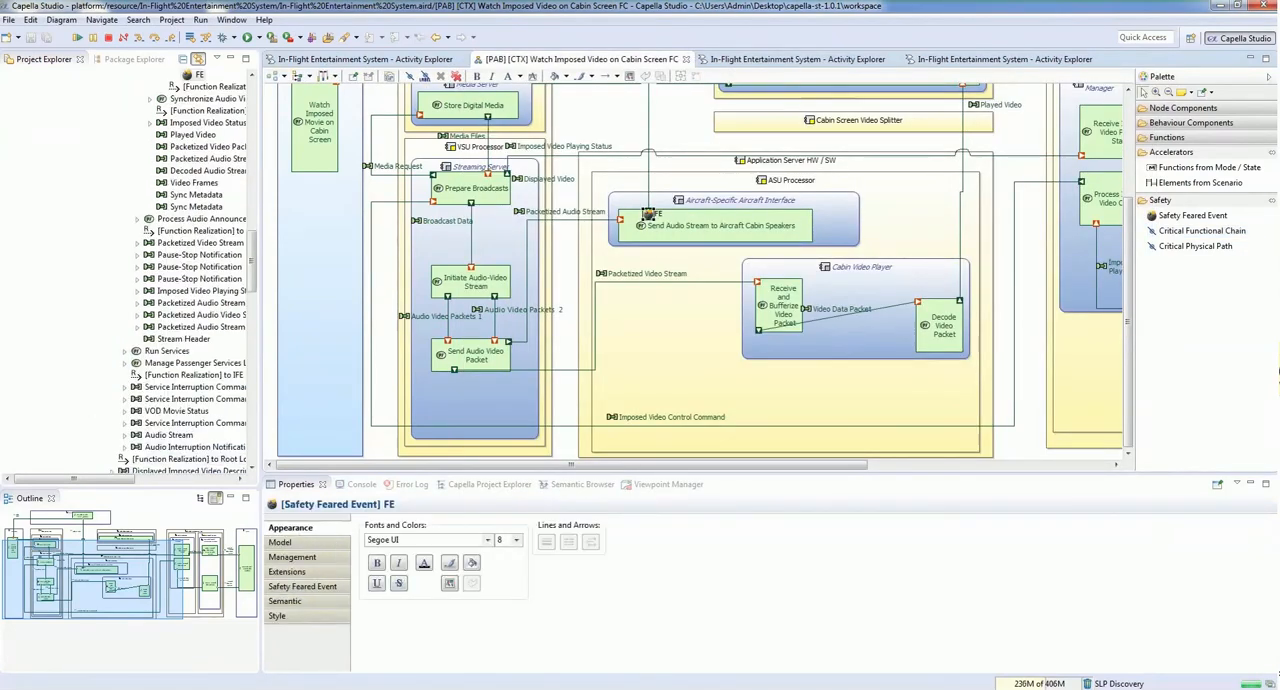
{"action": "right_click", "coordinate": [648, 214]}
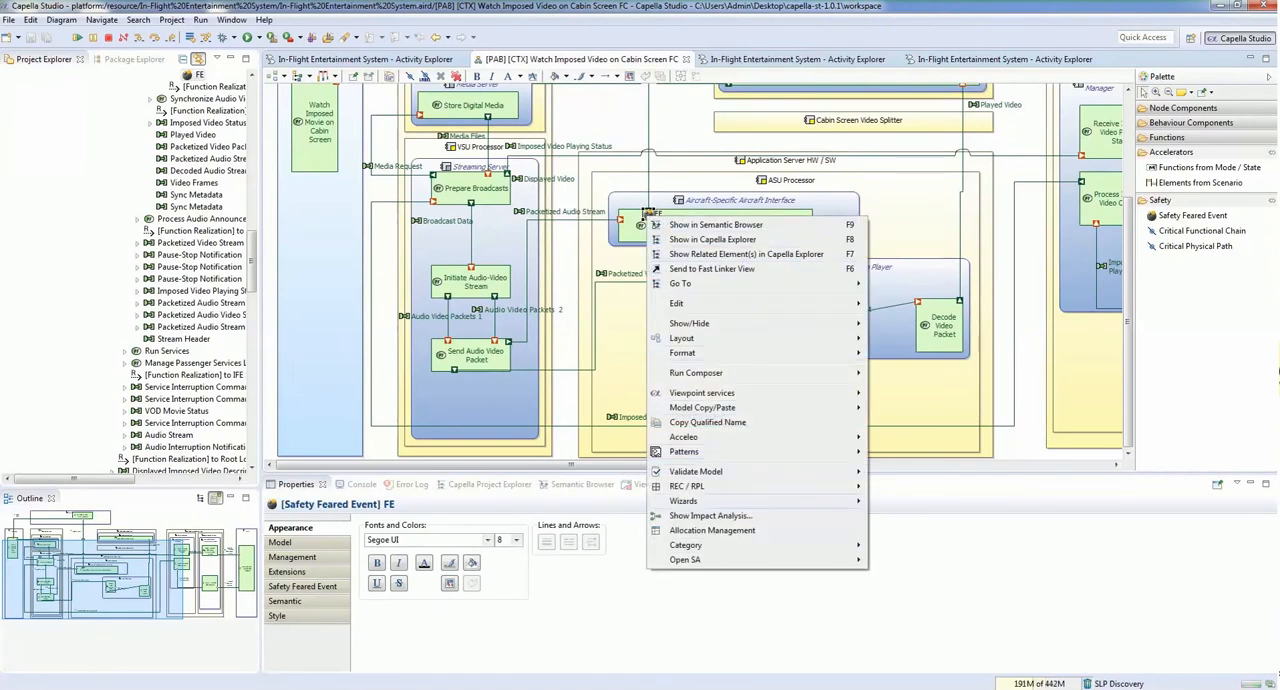
{"action": "mouse_move", "coordinate": [690, 559]}
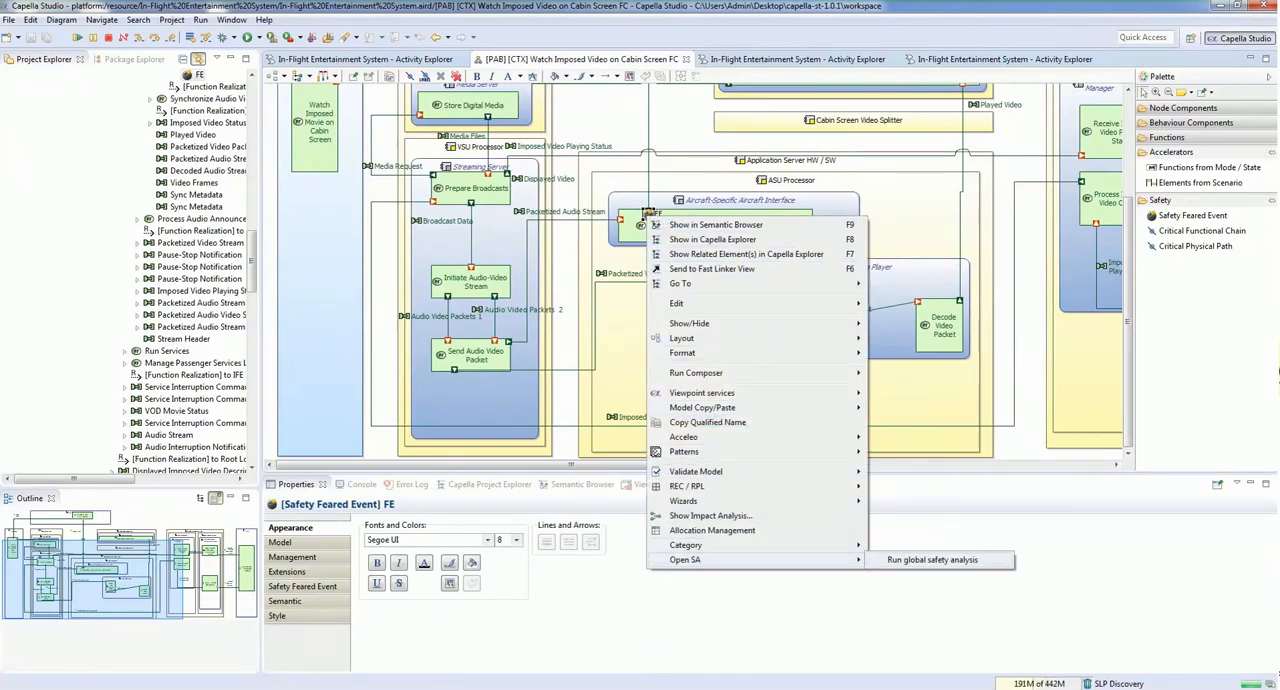
{"action": "left_click", "coordinate": [932, 559]}
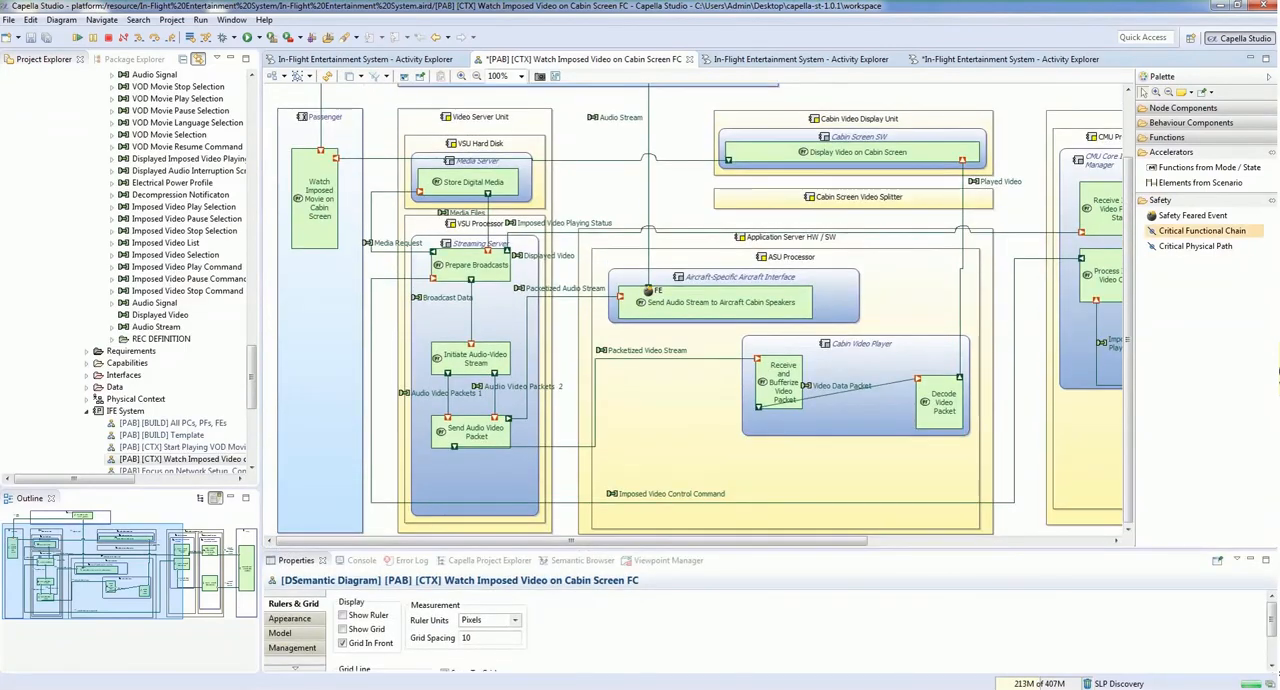
Step: Show CriticalFunctionalChain_FE in the diagram and place its marker below the Cabin Video Player
{"action": "left_click", "coordinate": [1018, 300]}
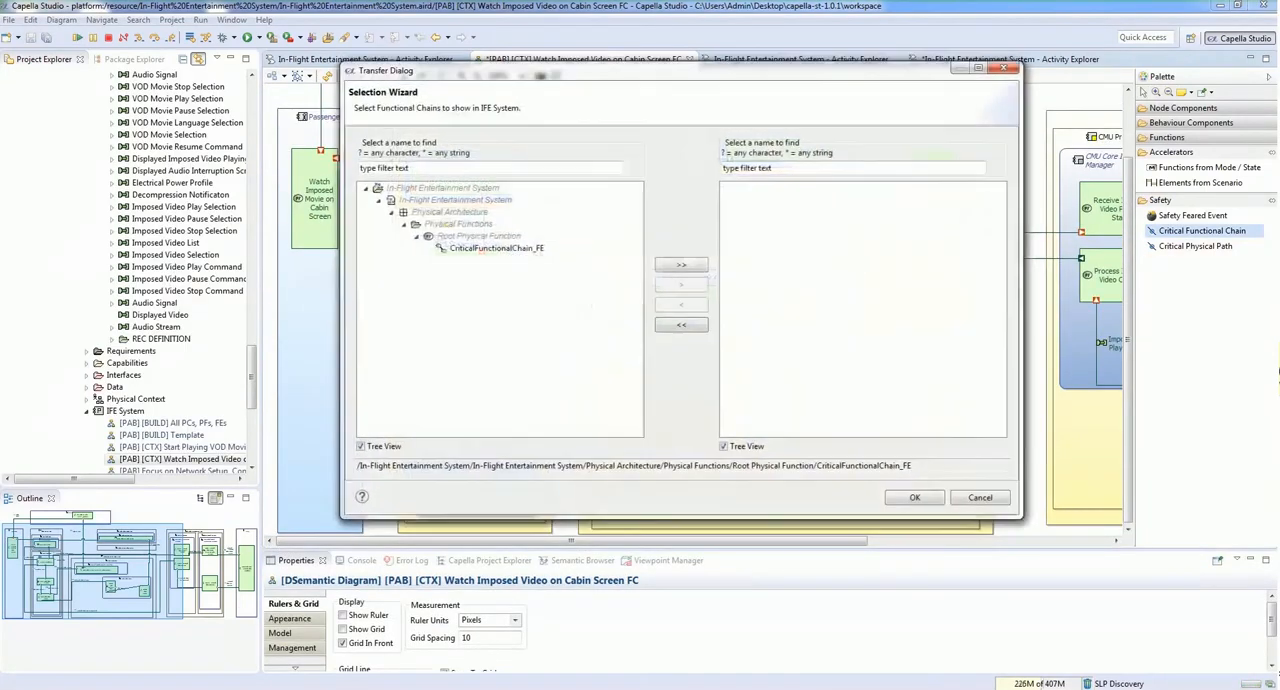
{"action": "left_click", "coordinate": [497, 248]}
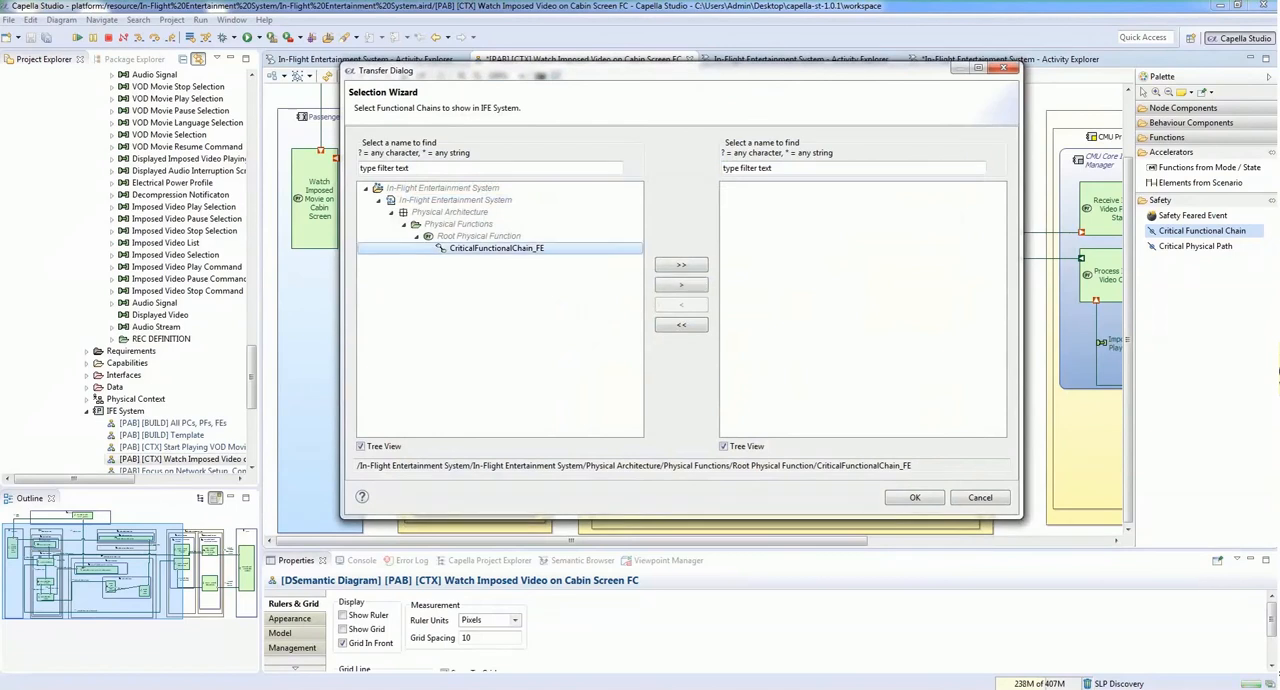
{"action": "left_click", "coordinate": [681, 265]}
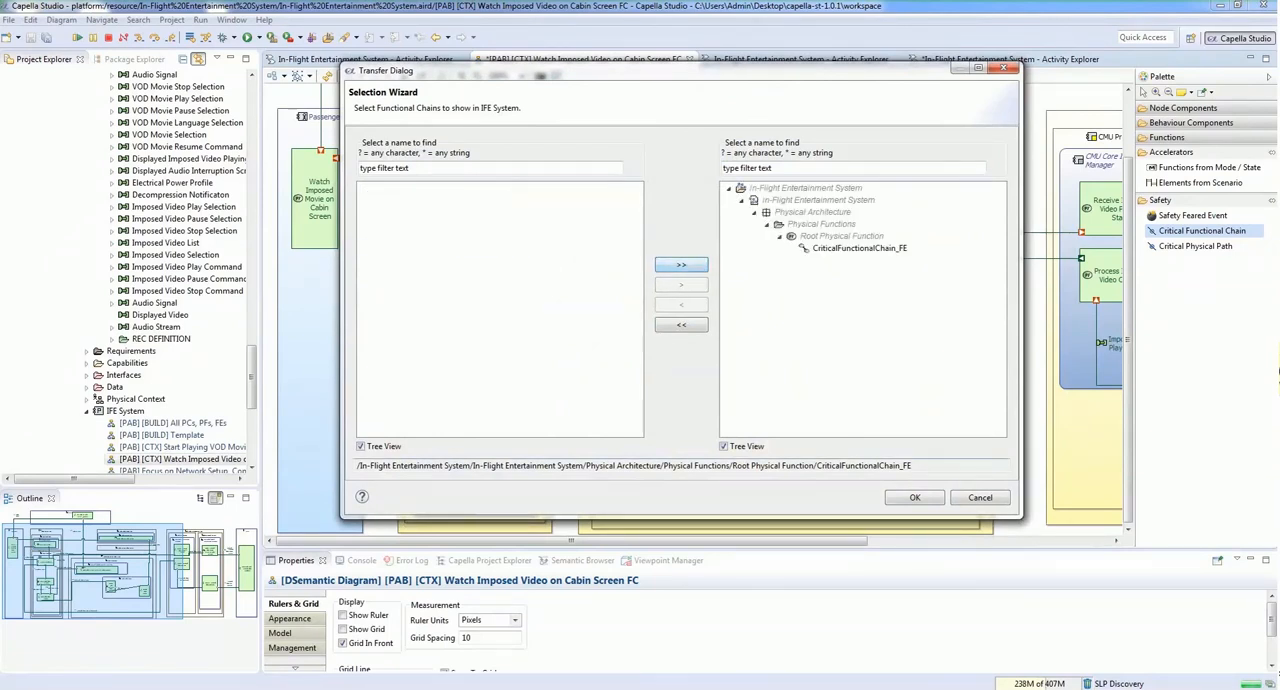
{"action": "left_click", "coordinate": [914, 497]}
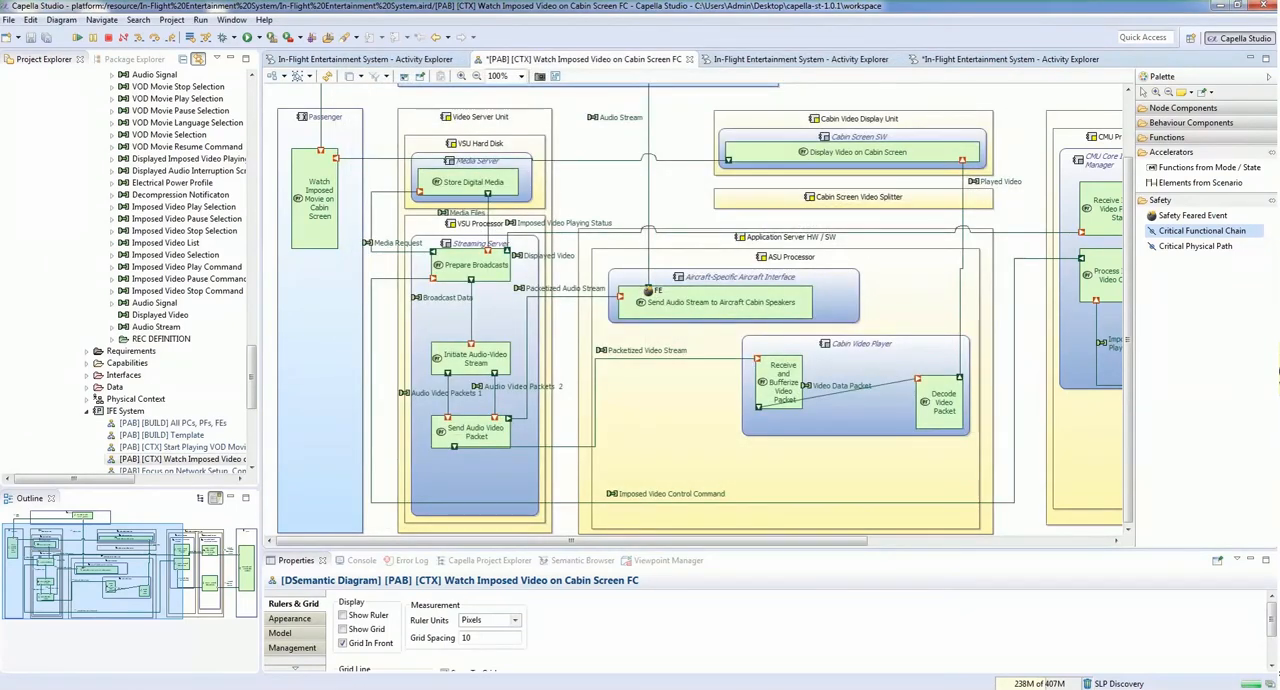
{"action": "left_click_drag", "start_coordinate": [1034, 342], "coordinate": [678, 441]}
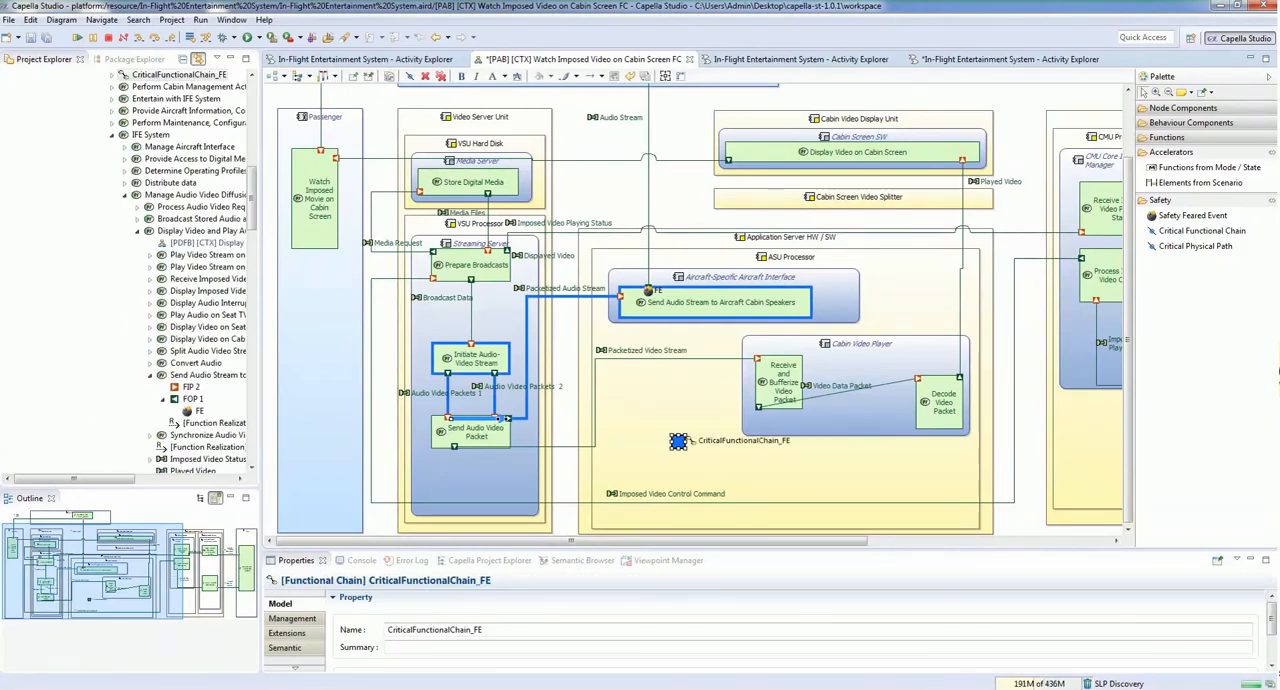
{"action": "left_click", "coordinate": [508, 428]}
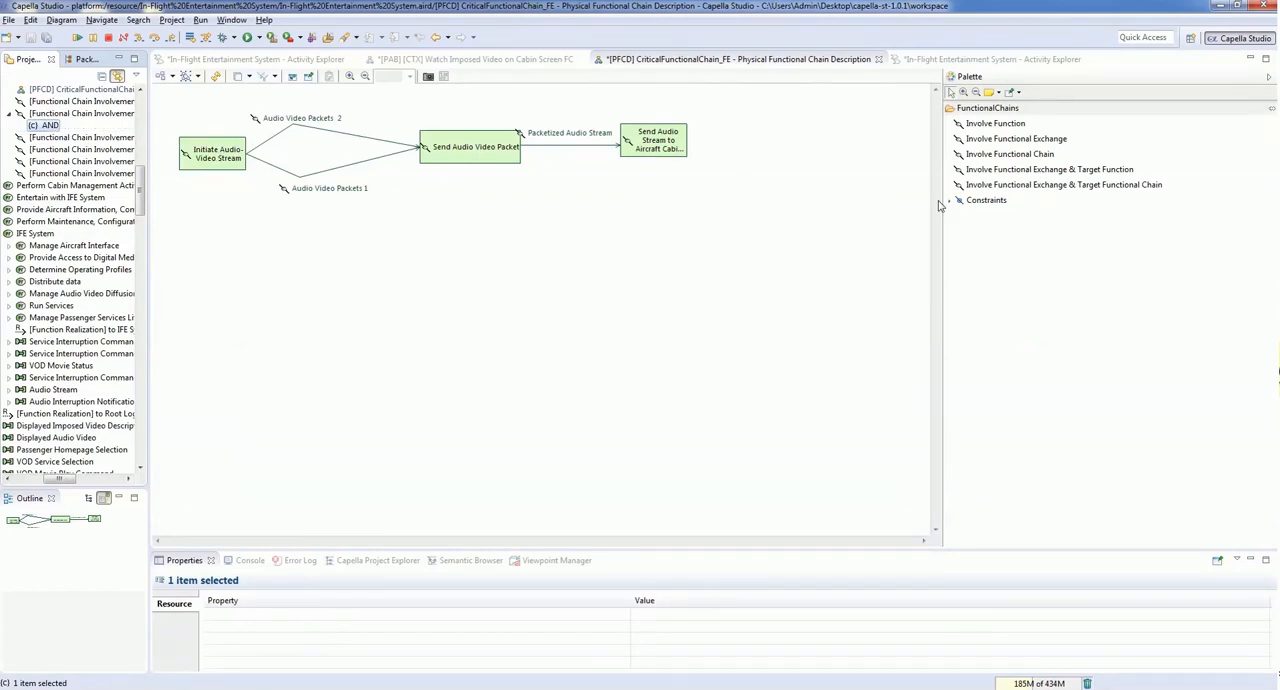
Step: Show the AND constraint in the CriticalFunctionalChain_FE description diagram and place it below Send Audio Video Packet
{"action": "left_click", "coordinate": [985, 200]}
{"action": "left_click", "coordinate": [614, 254]}
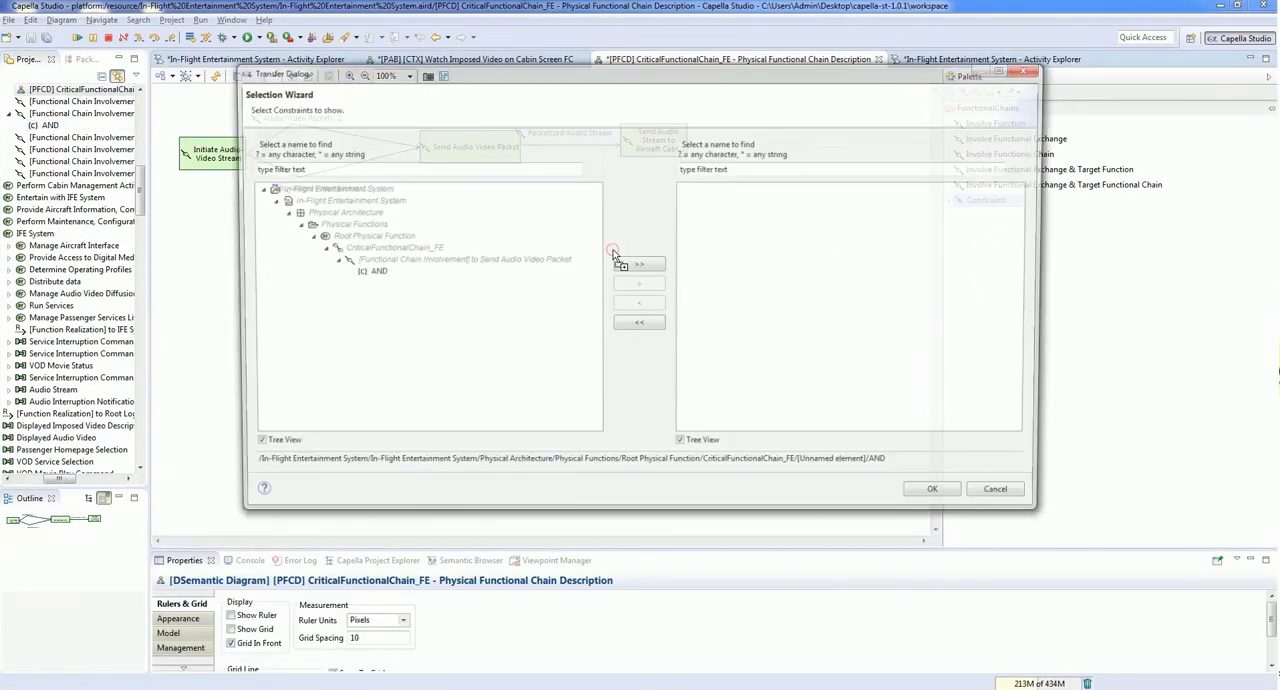
{"action": "left_click", "coordinate": [398, 274]}
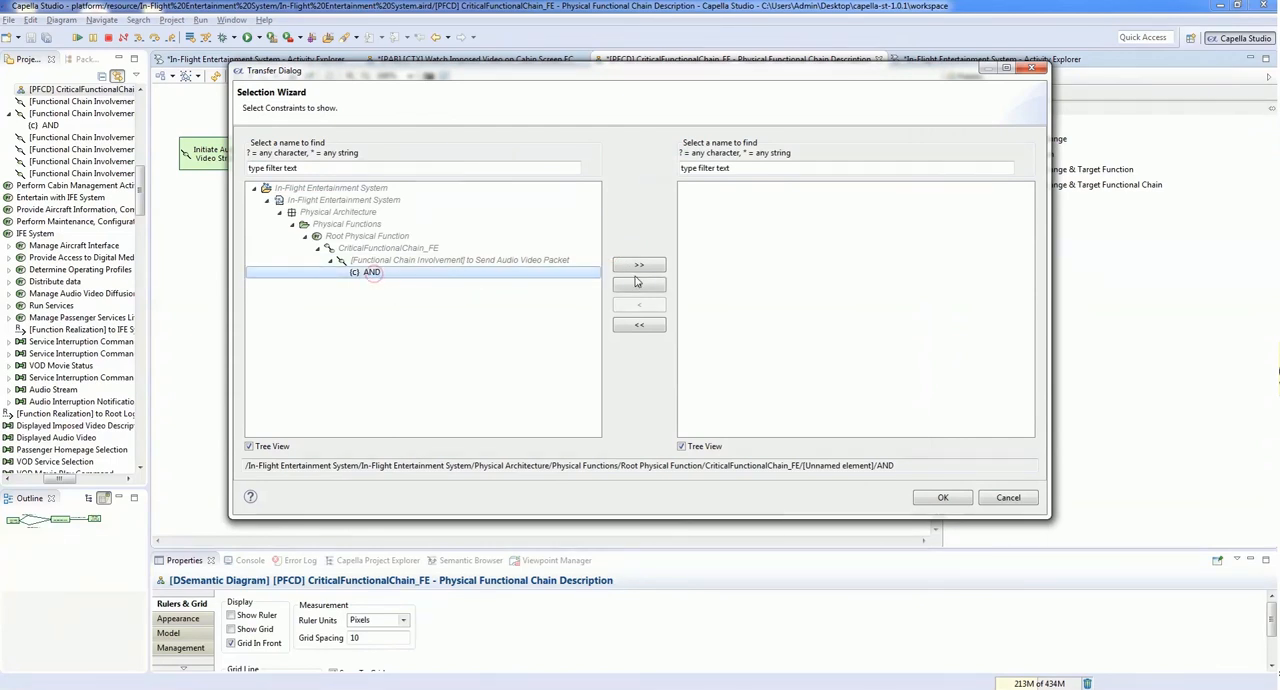
{"action": "left_click", "coordinate": [638, 284]}
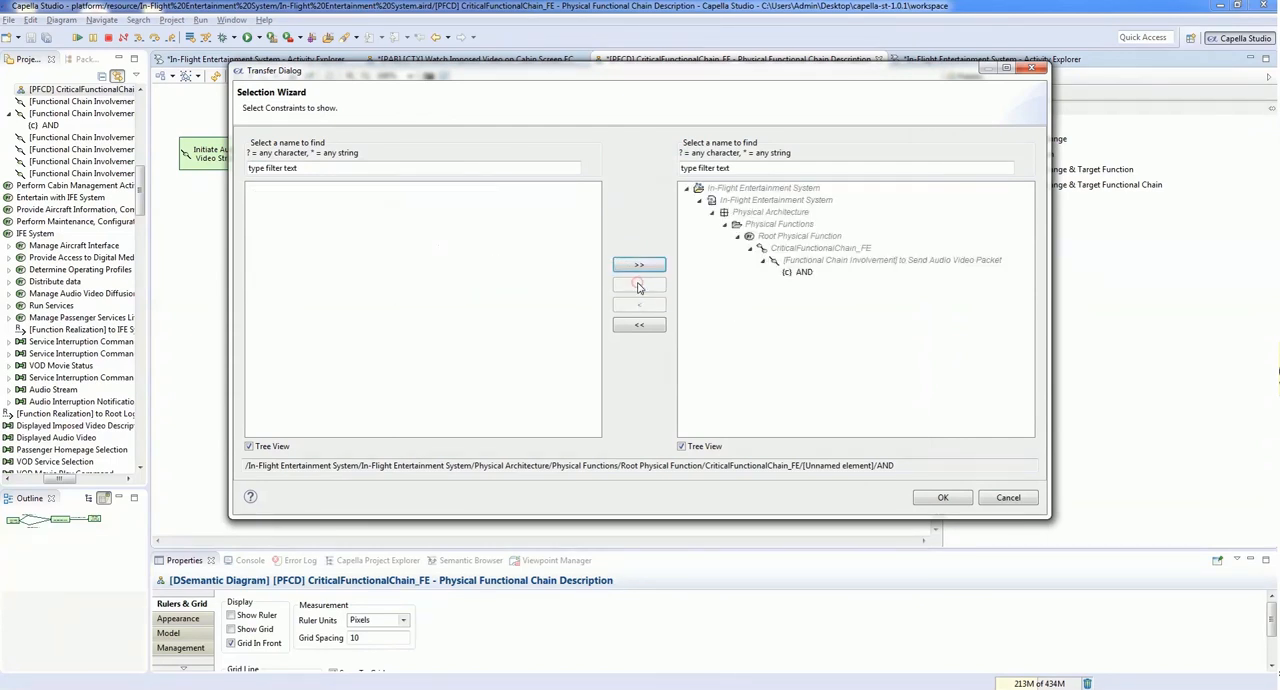
{"action": "left_click", "coordinate": [942, 497]}
{"action": "left_click_drag", "start_coordinate": [672, 277], "coordinate": [512, 262]}
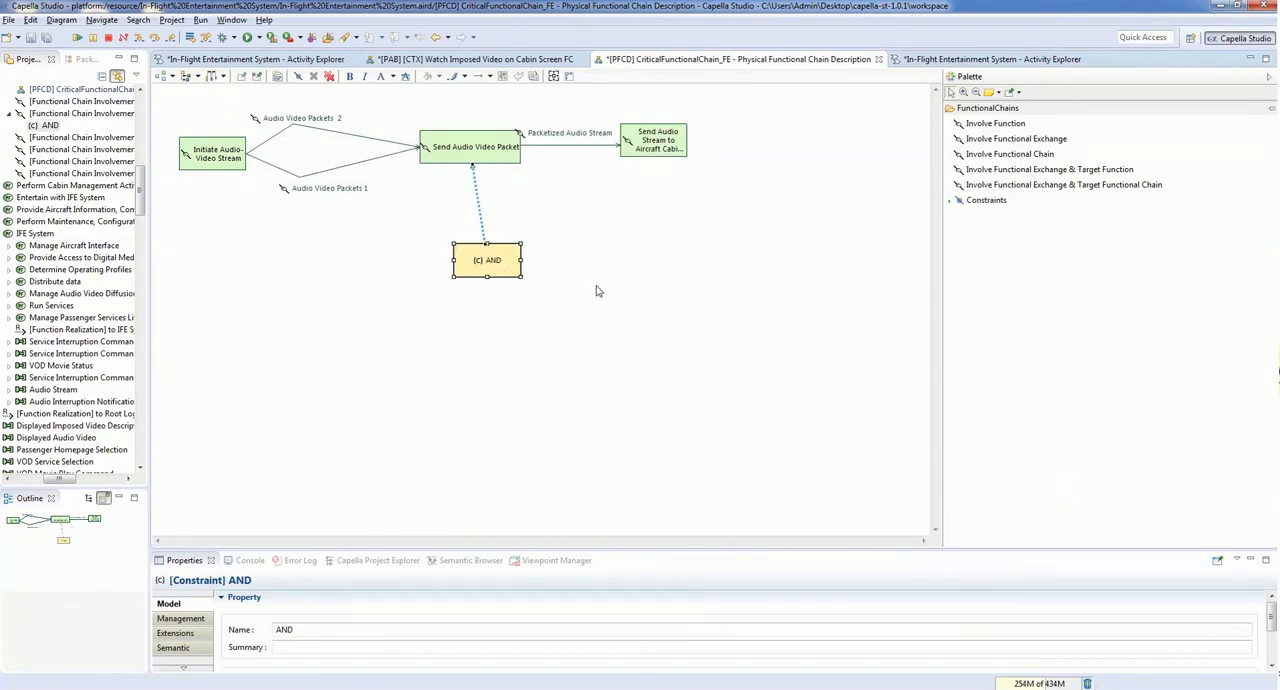
{"action": "left_click", "coordinate": [596, 291]}
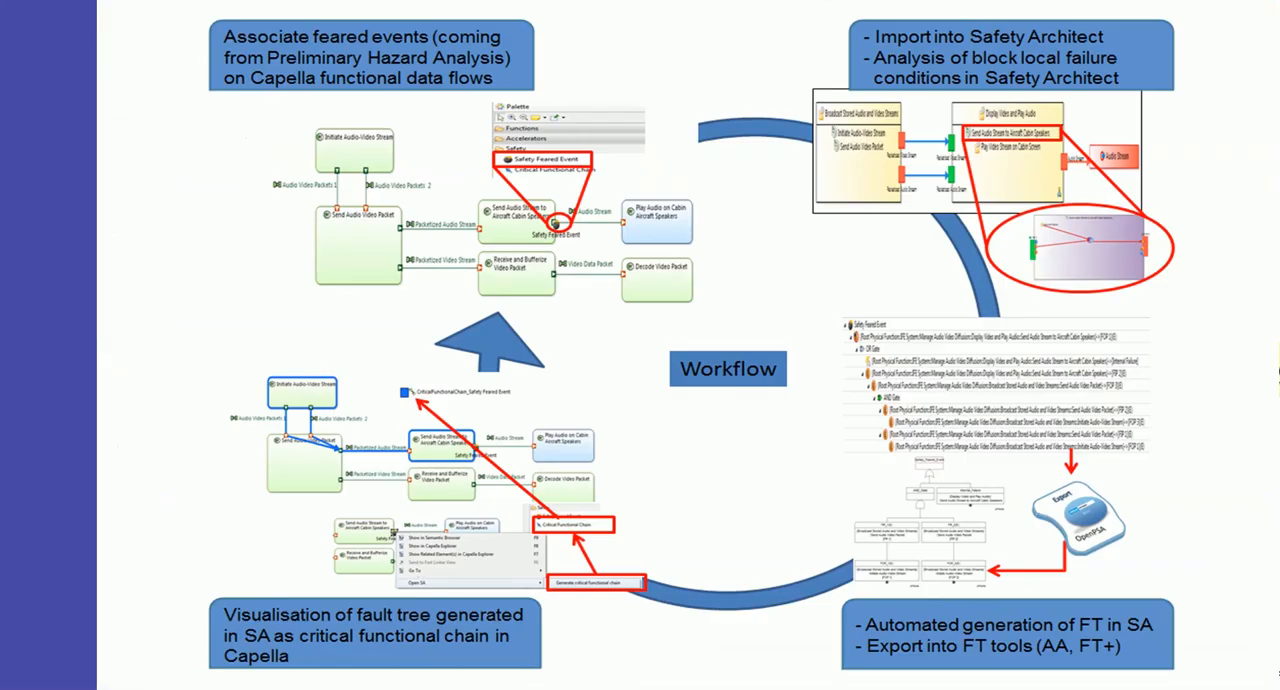